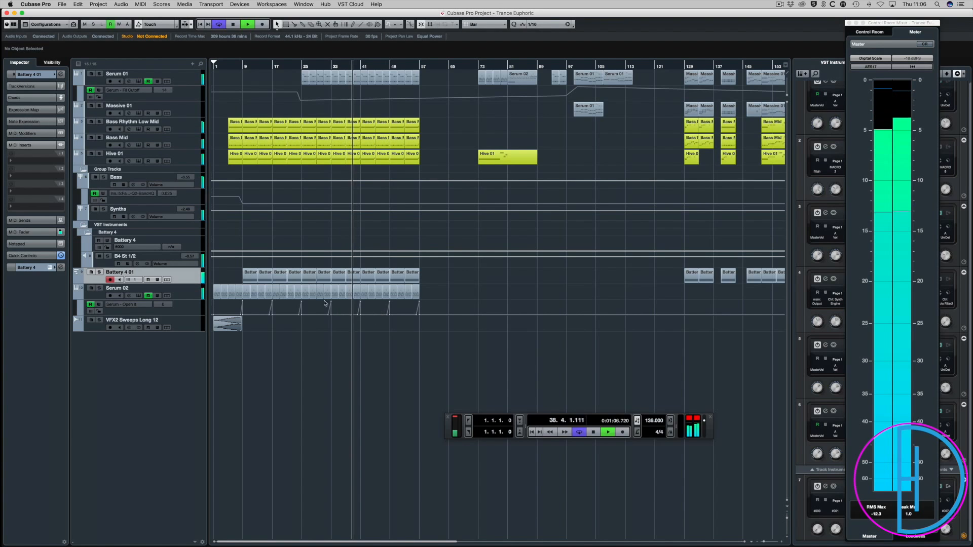
Step: Select the Serum 02 track and play the arrangement from about bar 25
left_click(190, 293)
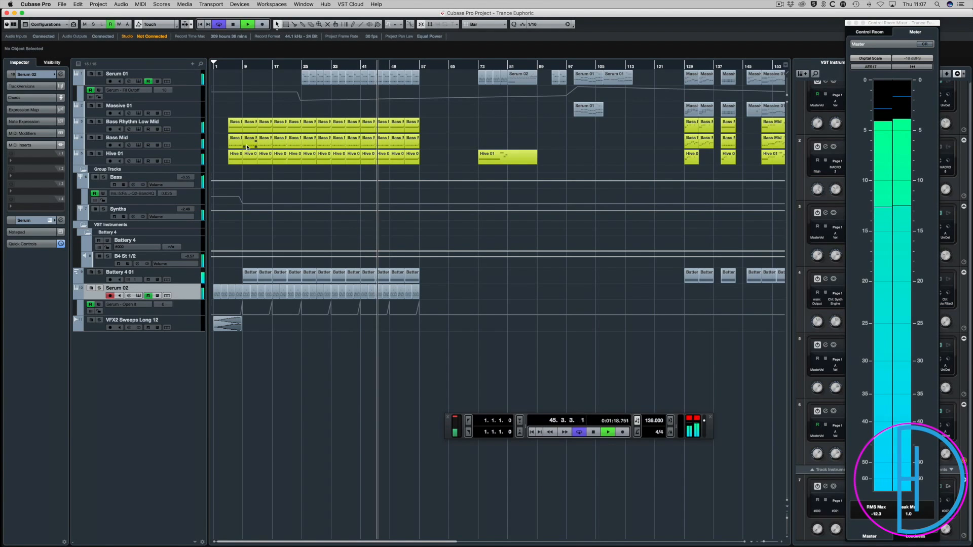
key("space")
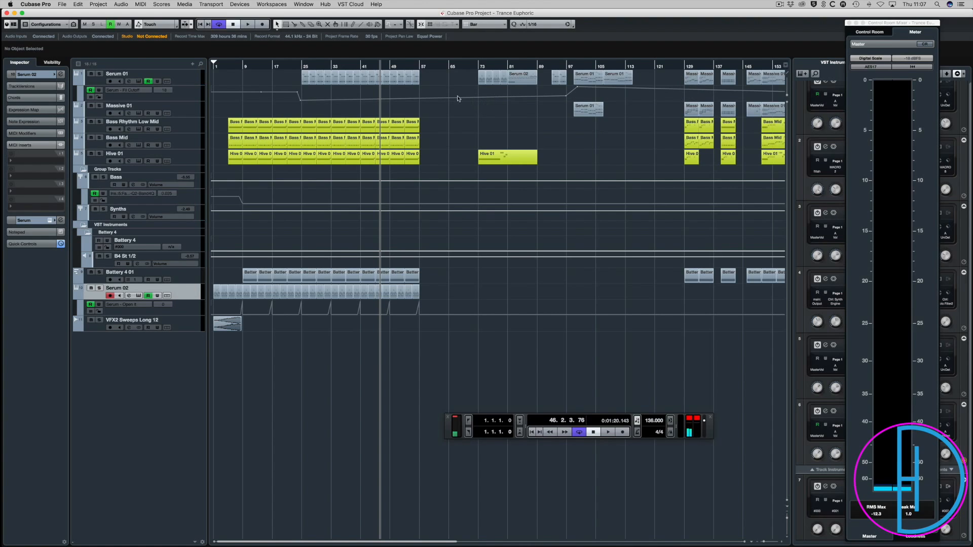
left_click_drag(378, 71, 303, 67)
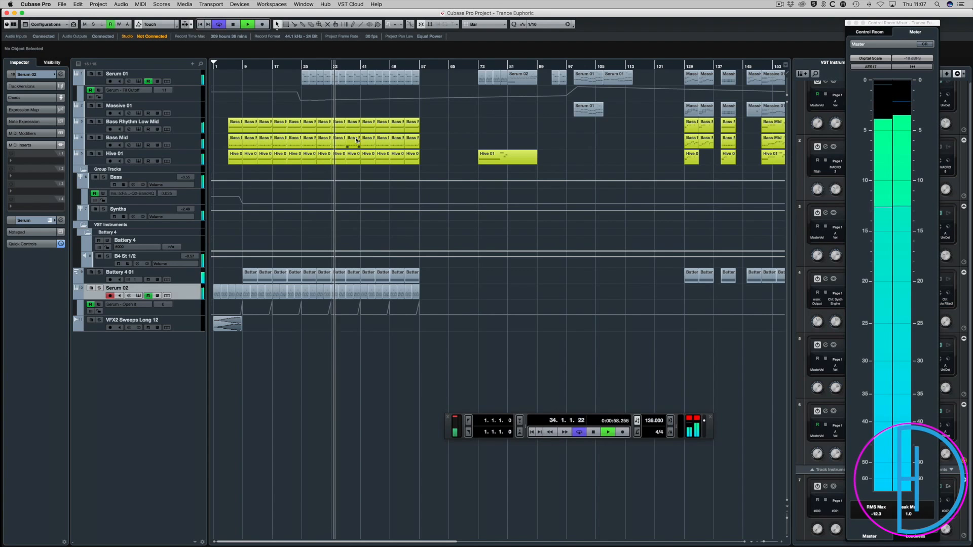
Step: Delete all notes after the first hits in the Battery 4 01 part at bar 49, and remove the part at bar 53
left_click_drag(433, 111, 398, 163)
left_click(398, 274)
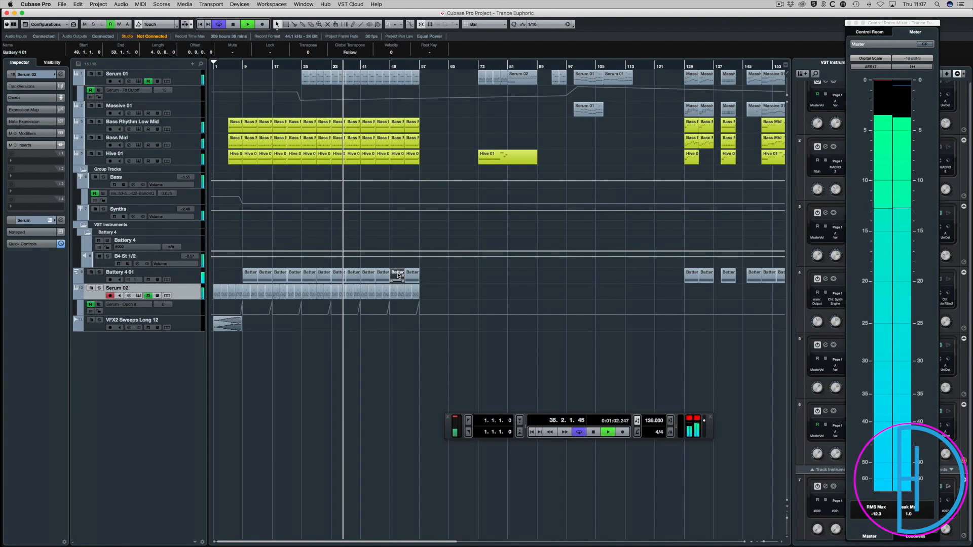
key("Return")
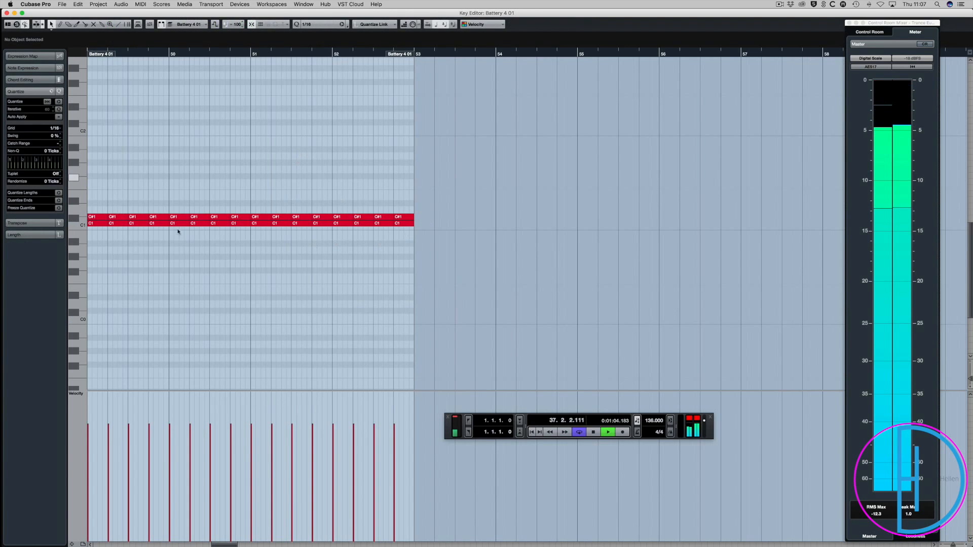
left_click_drag(456, 178, 112, 239)
key("Delete")
key("Return")
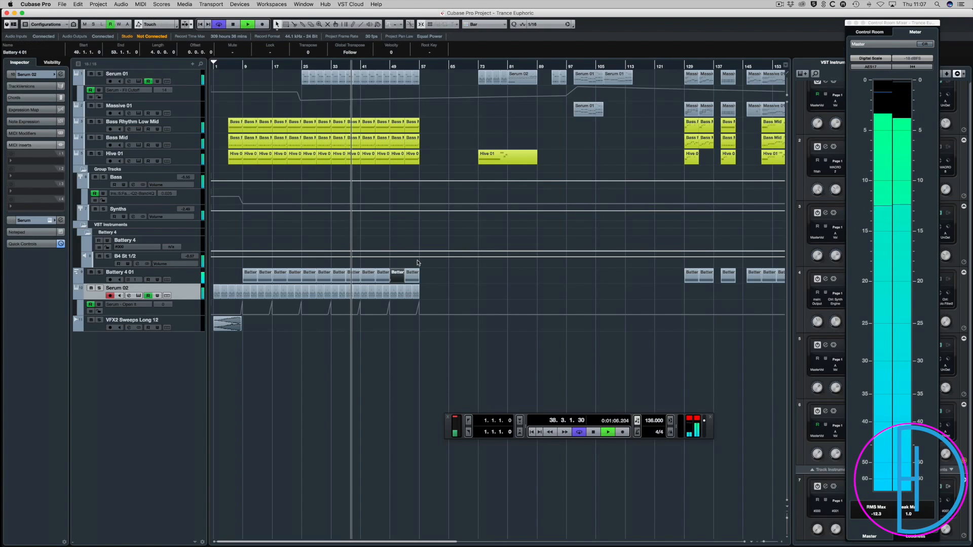
left_click(413, 275)
key("Delete")
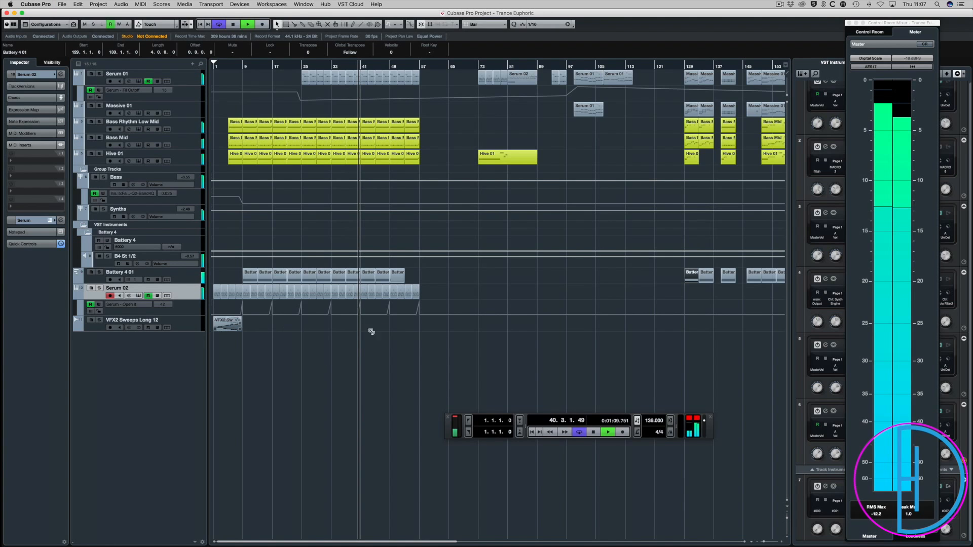
Step: Copy the VFX2 Sweeps Long 12 clip to bar 49 and time-stretch it to end at bar 65
left_click_drag(371, 332, 410, 329)
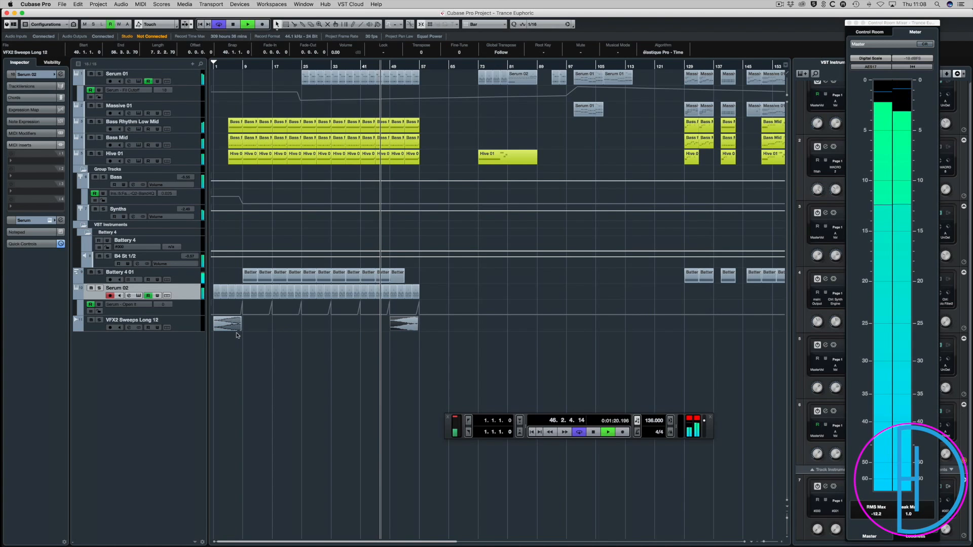
left_click(276, 24)
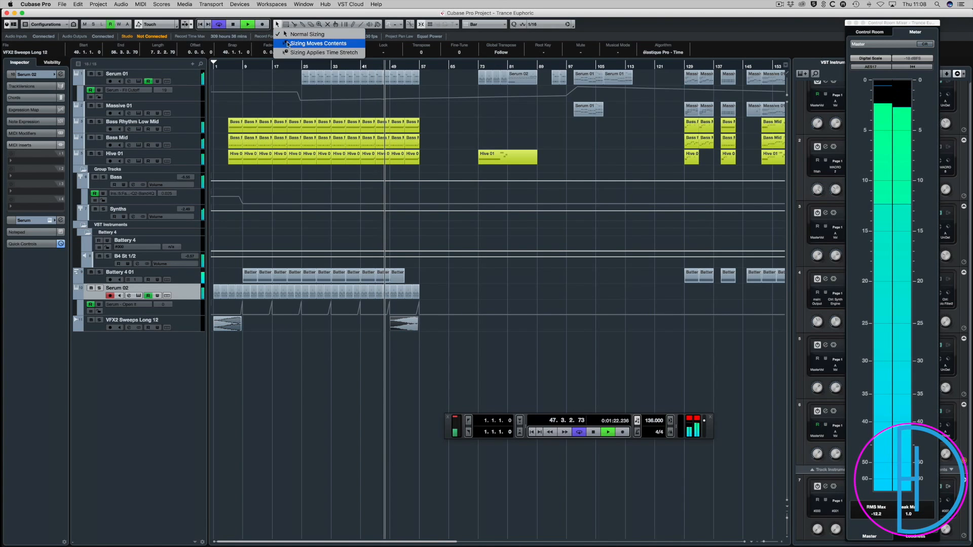
left_click(287, 53)
key("h")
key("h")
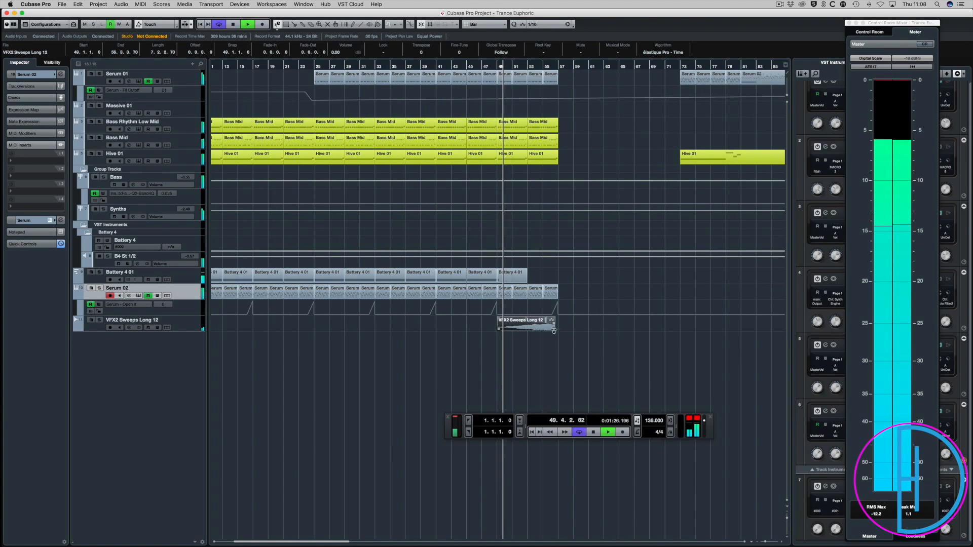
left_click_drag(557, 330, 559, 330)
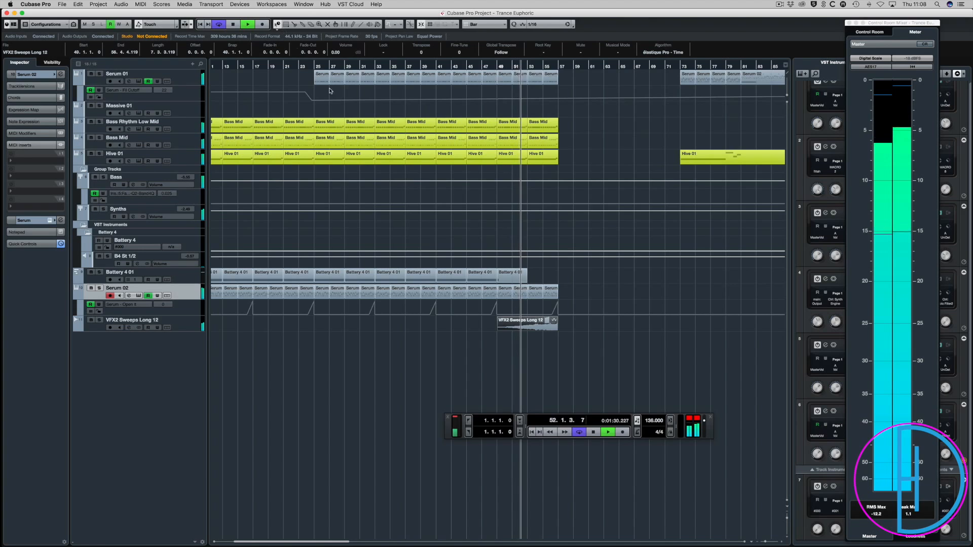
key("space")
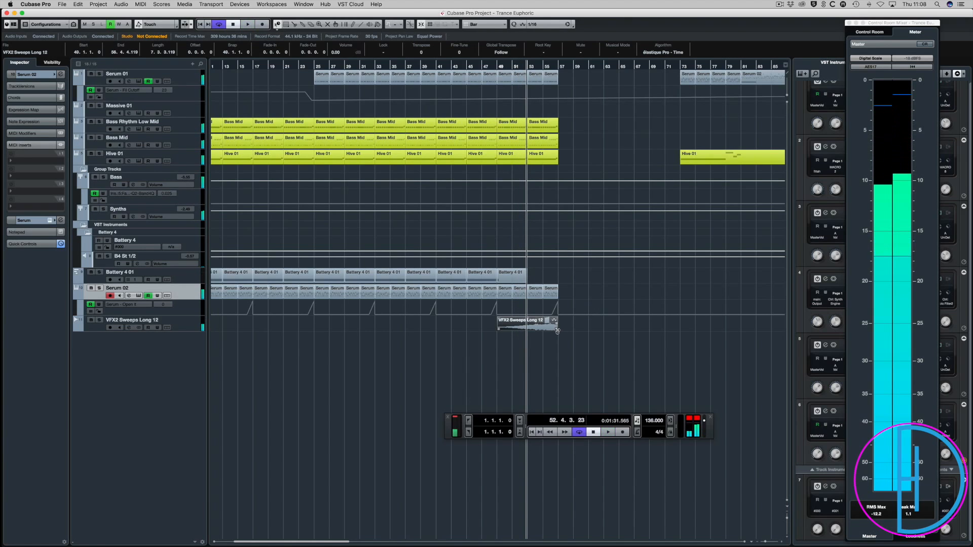
left_click_drag(618, 330, 618, 330)
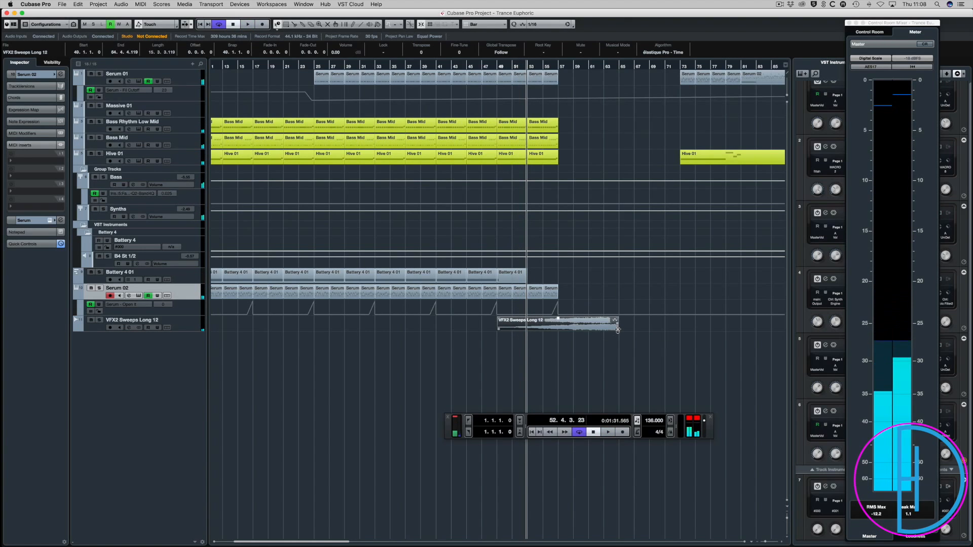
Step: Restore Normal Sizing and duplicate the last Bass Rhythm Low Mid, Bass Mid and Hive 01 parts to fill bars 57 to 65
left_click(278, 24)
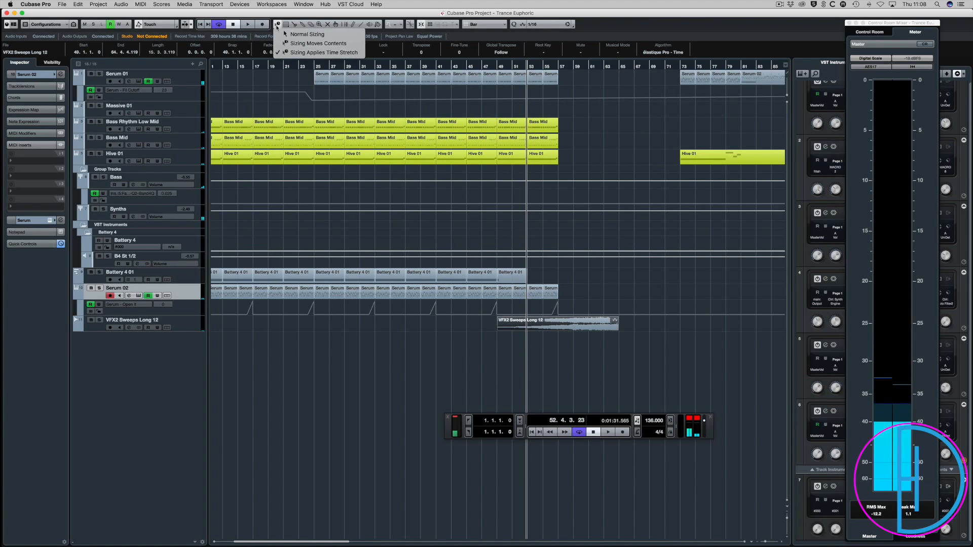
left_click(304, 33)
left_click_drag(582, 115, 514, 156)
key("super+d")
key("super+d")
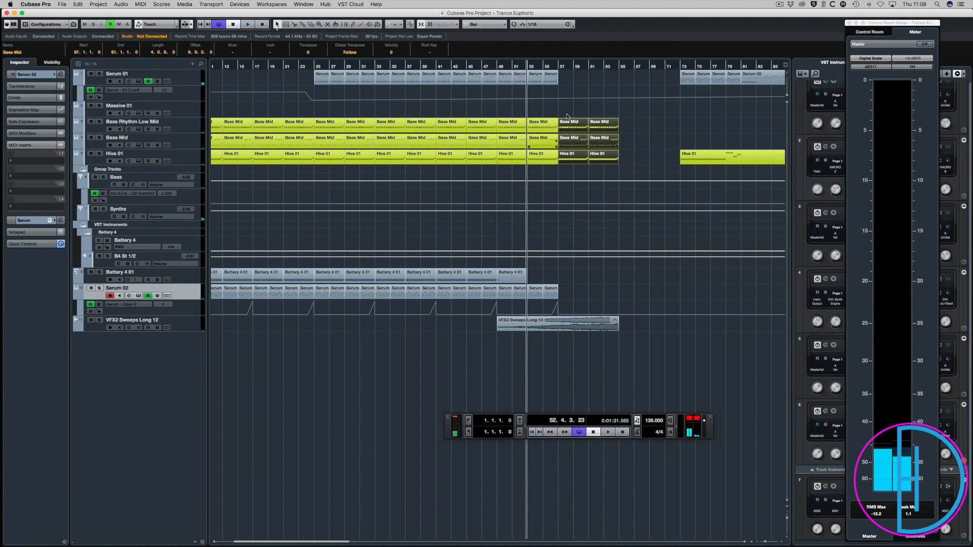
Step: Duplicate the last four Serum 01 parts and the last four Serum 02 parts to fill bars 57 to 65
left_click_drag(570, 81, 512, 86)
key("super+d")
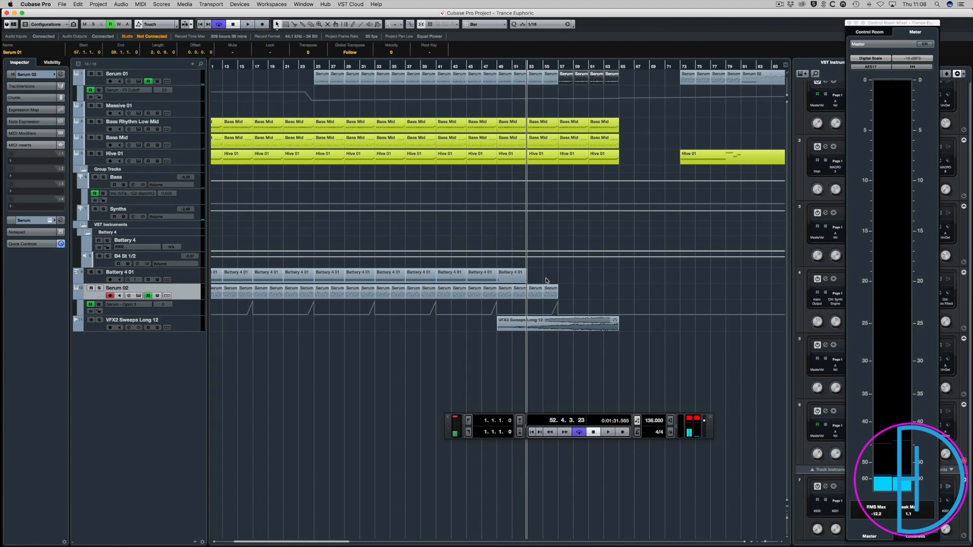
left_click_drag(566, 292, 507, 294)
key("super+d")
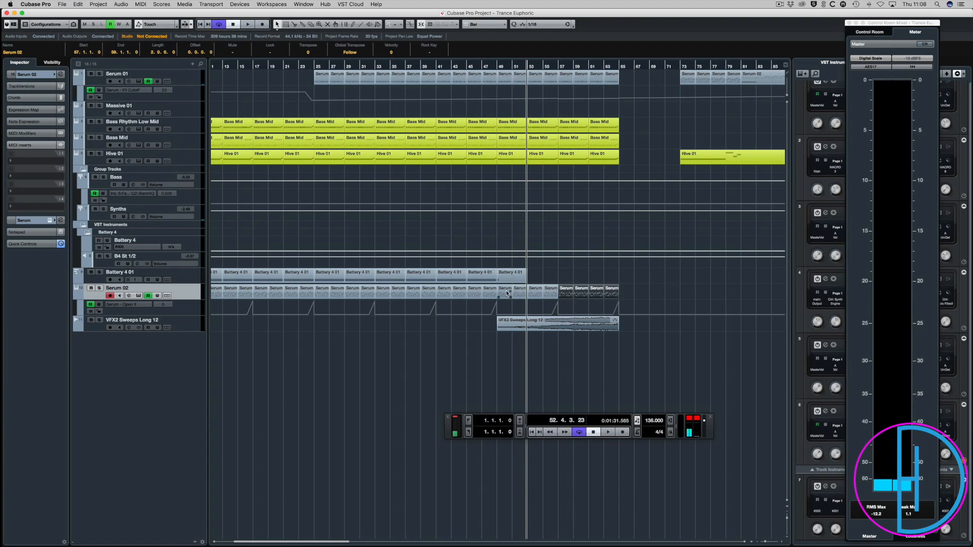
Step: Set the locator range from bar 53 to bar 65
left_click(604, 277)
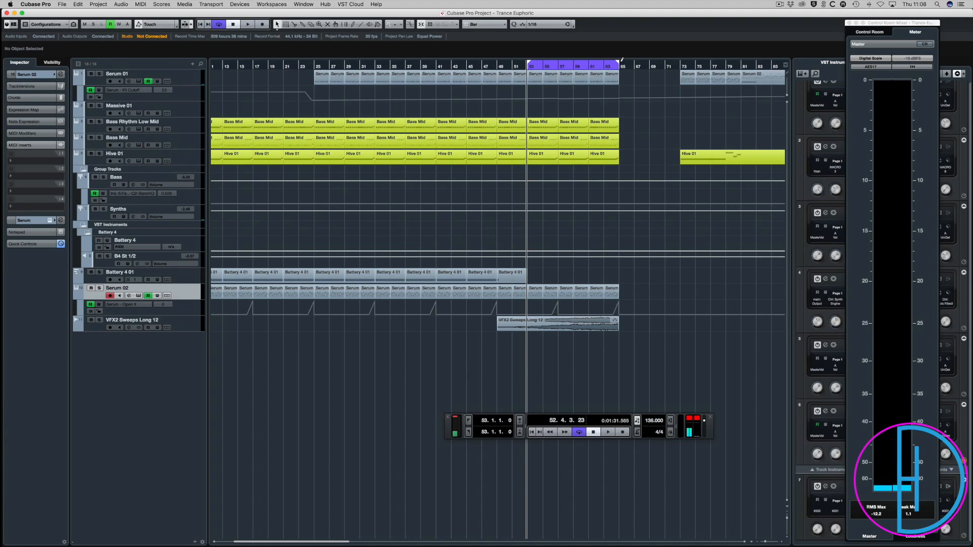
left_click_drag(622, 60, 618, 66)
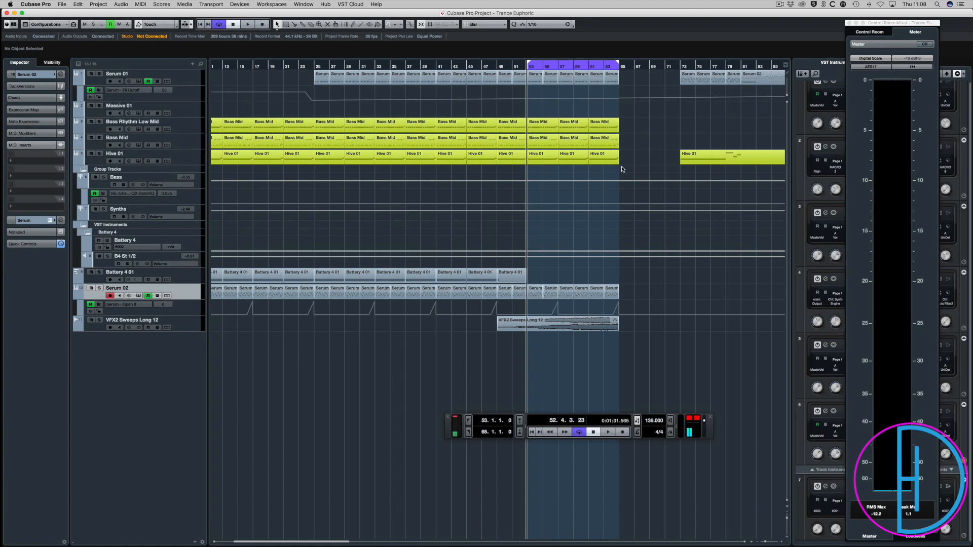
Step: Raise Serum 01's FX Cutoff automation to a peak at bar 53
key("g")
key("g")
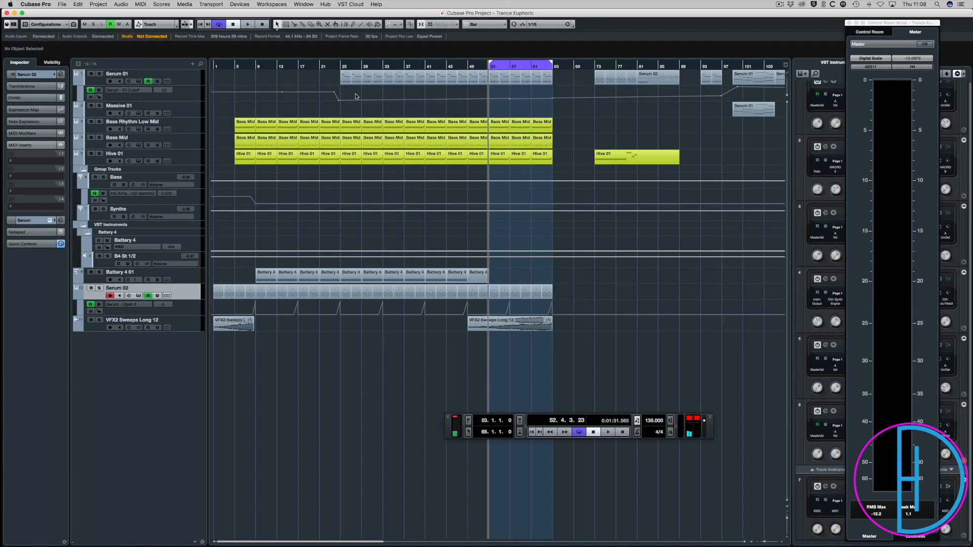
left_click(488, 95)
Step: Audition the Serum 01 cutoff sweep with the track soloed, and in the full mix from about bar 50
left_click(473, 66)
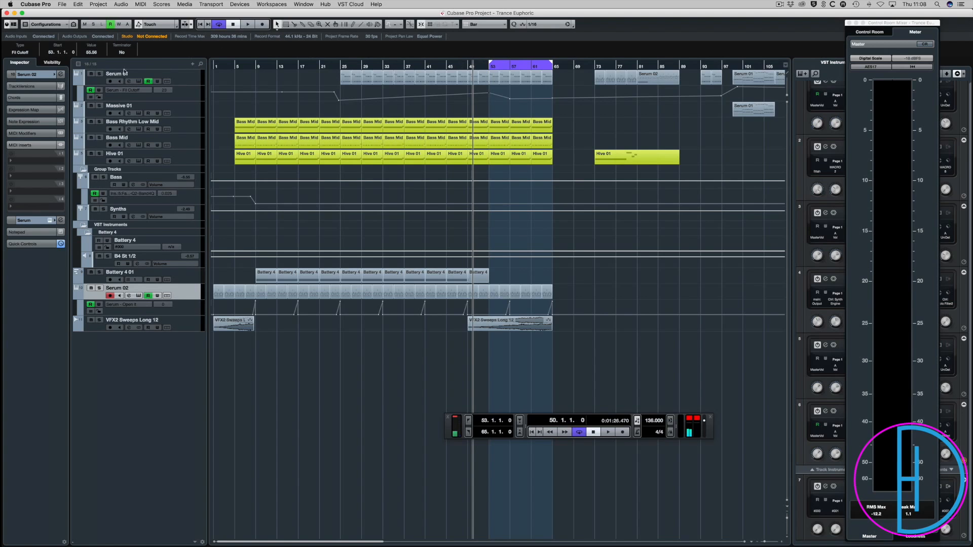
left_click(99, 74)
key("space")
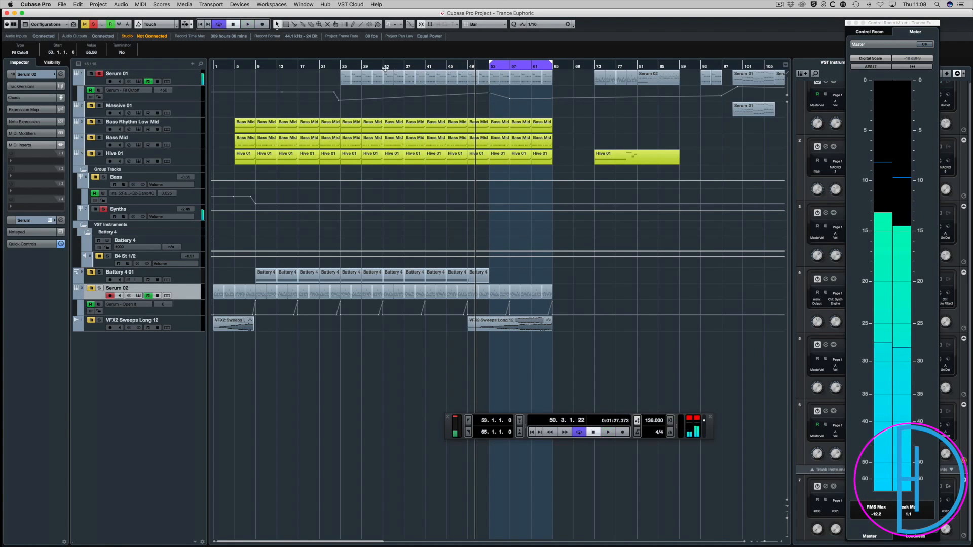
left_click(345, 65)
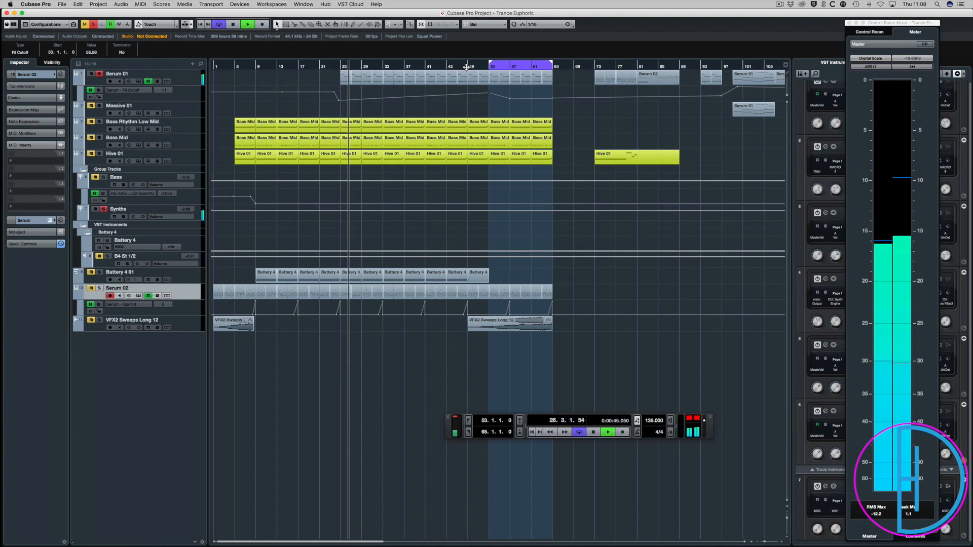
left_click(99, 74)
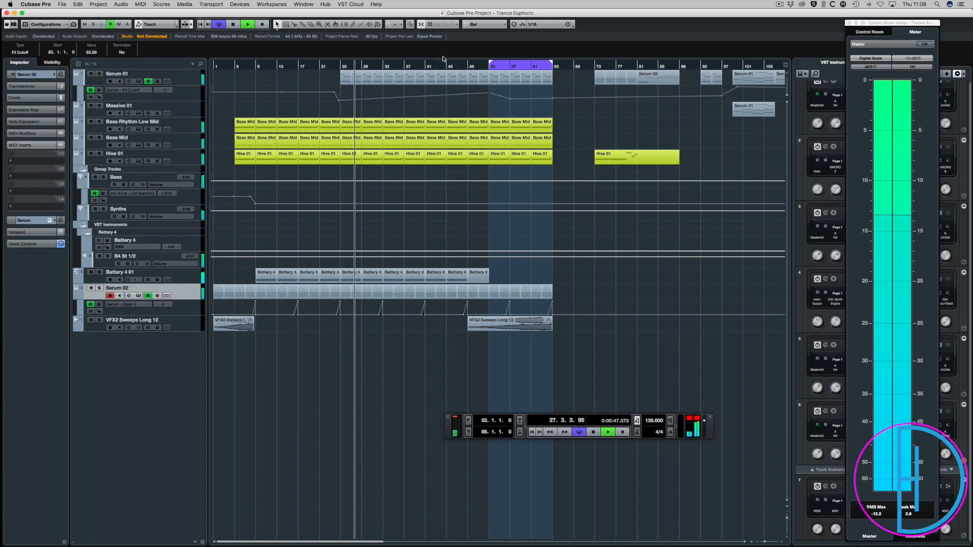
left_click(475, 66)
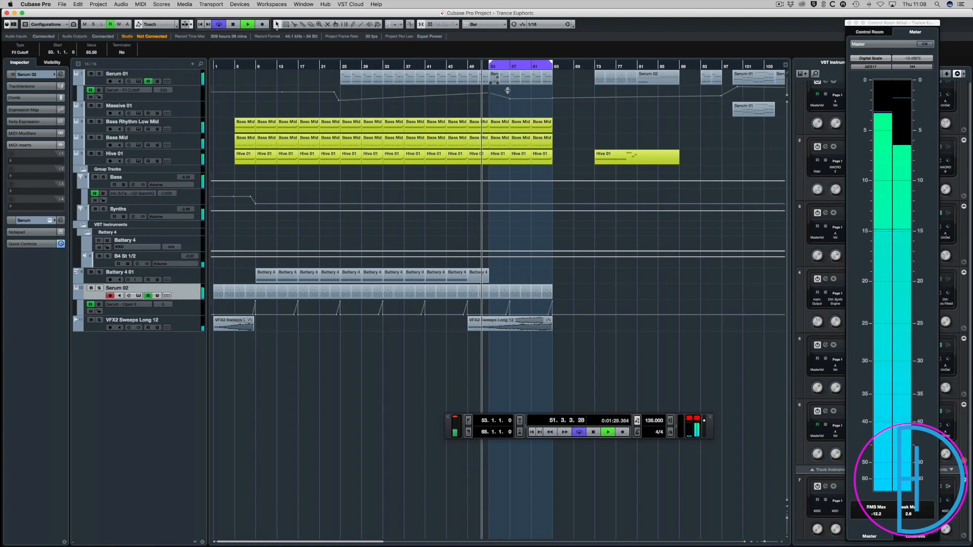
Step: Reshape Serum 01's FX Cutoff automation to fall gradually from bar 53 to bar 65, and stop playback
left_click_drag(510, 100, 553, 101)
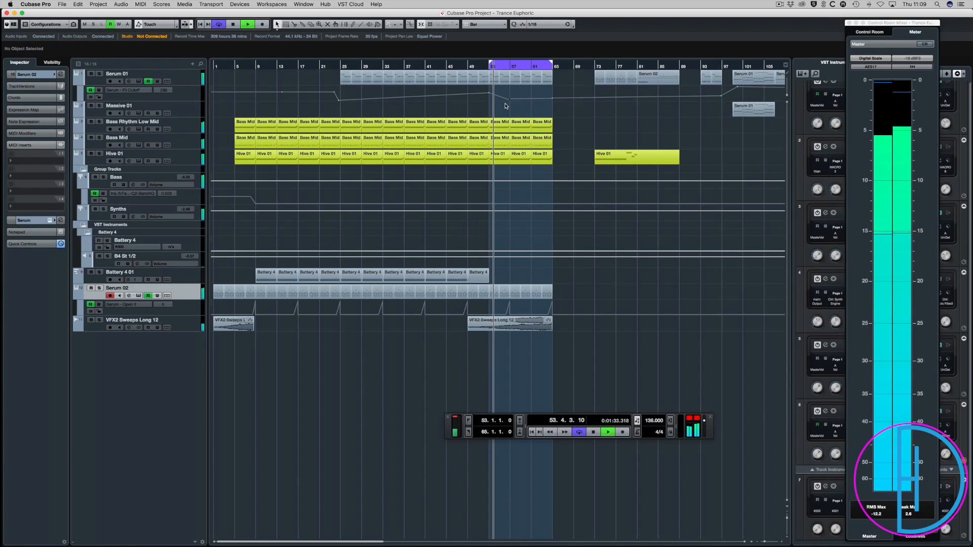
left_click_drag(555, 95, 550, 104)
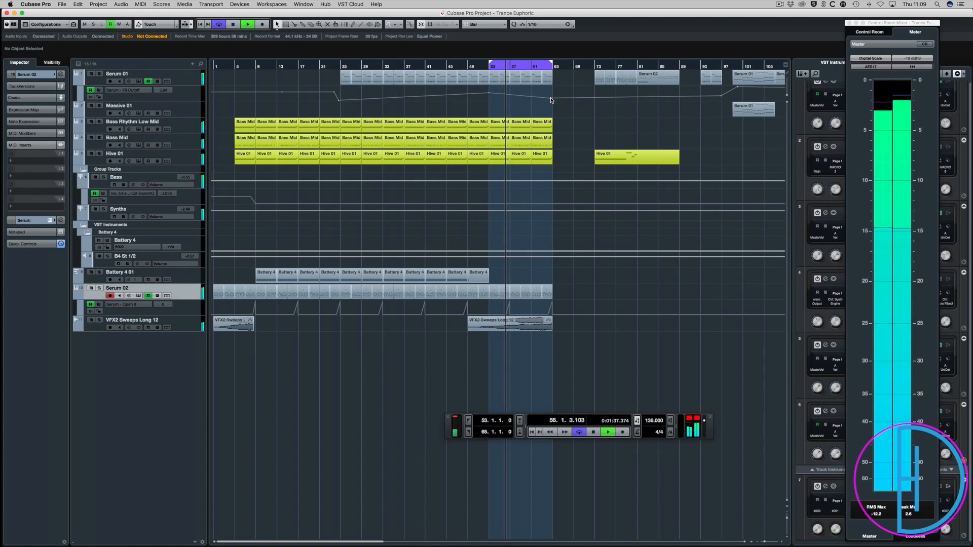
left_click(552, 101)
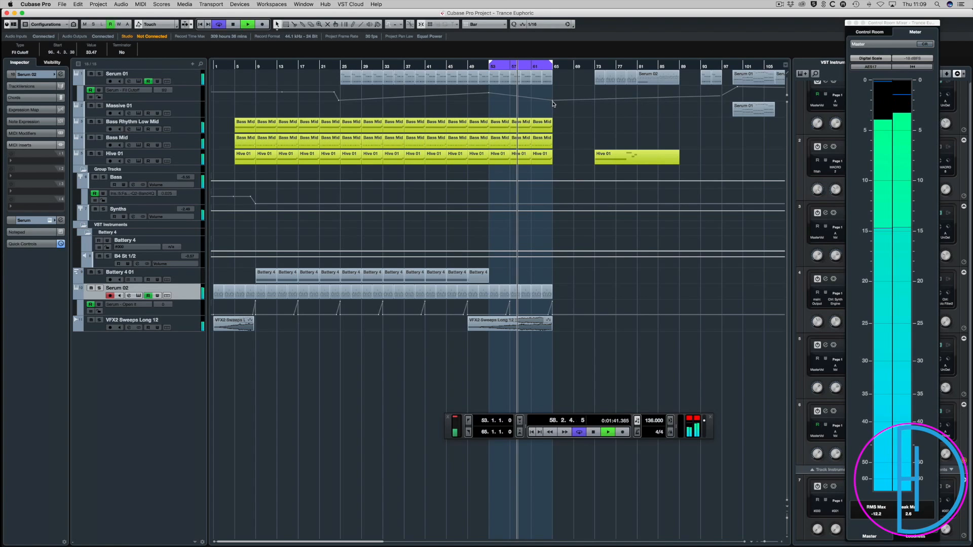
key("Delete")
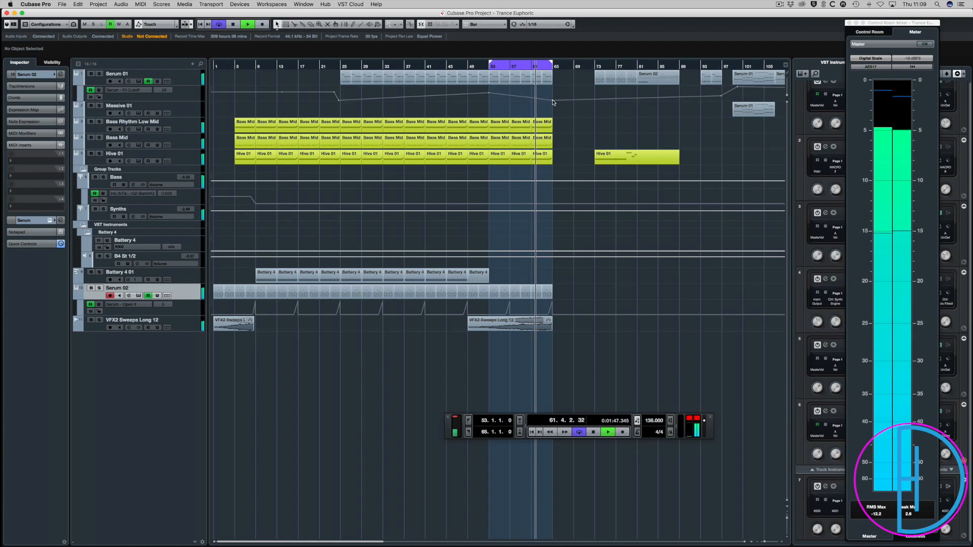
key("space")
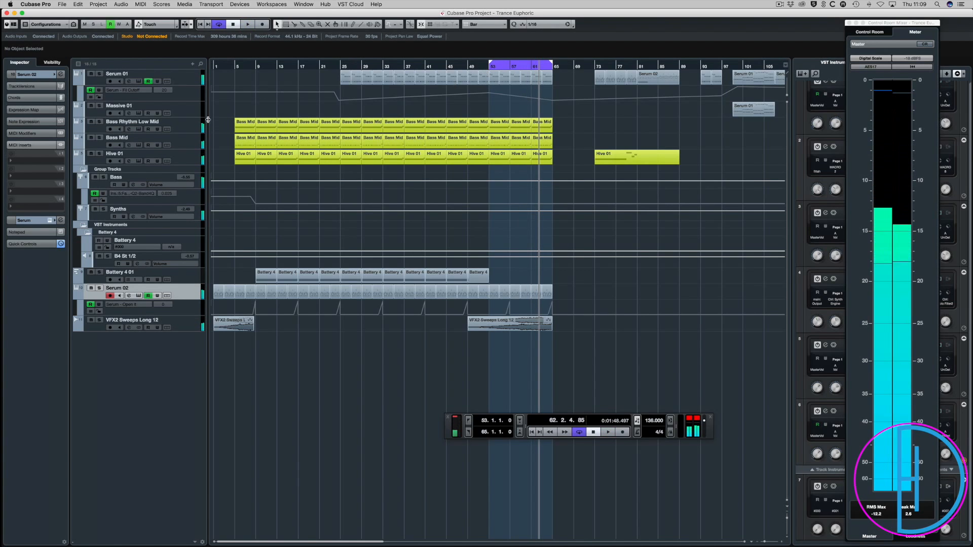
Step: Solo Bass Rhythm Low Mid, Bass Mid and Hive 01, and ramp the Bass group's Band 4 EQ automation up to bar 65
left_click(99, 122)
left_click(100, 138)
left_click(100, 154)
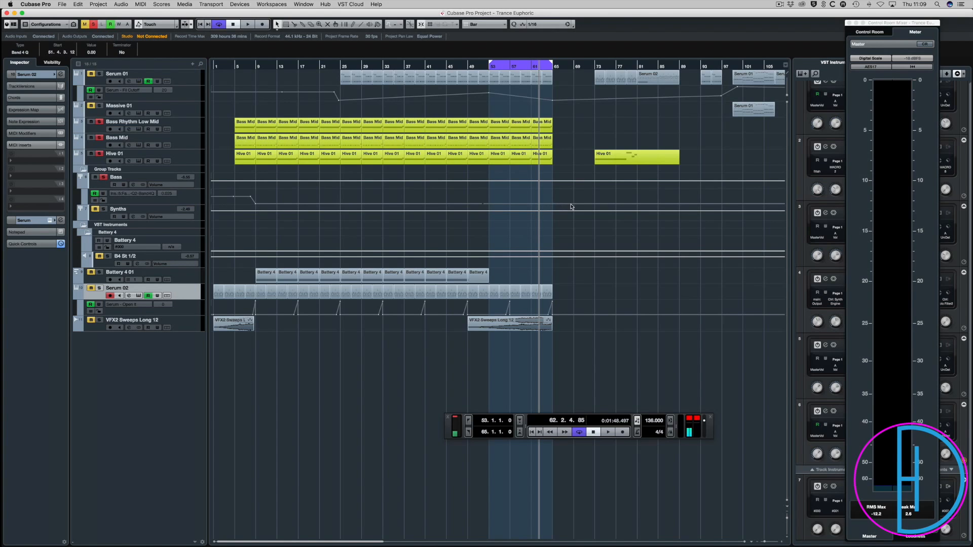
left_click(553, 200)
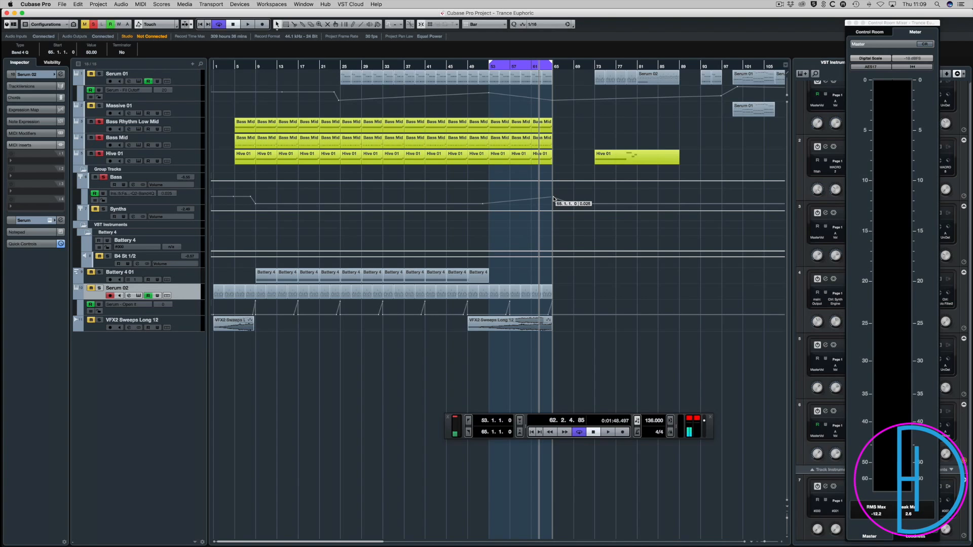
Step: Place the playback position at bar 52 and open the Bass channel's FabFilter Pro-Q 2 insert in the MixConsole
left_click(484, 67)
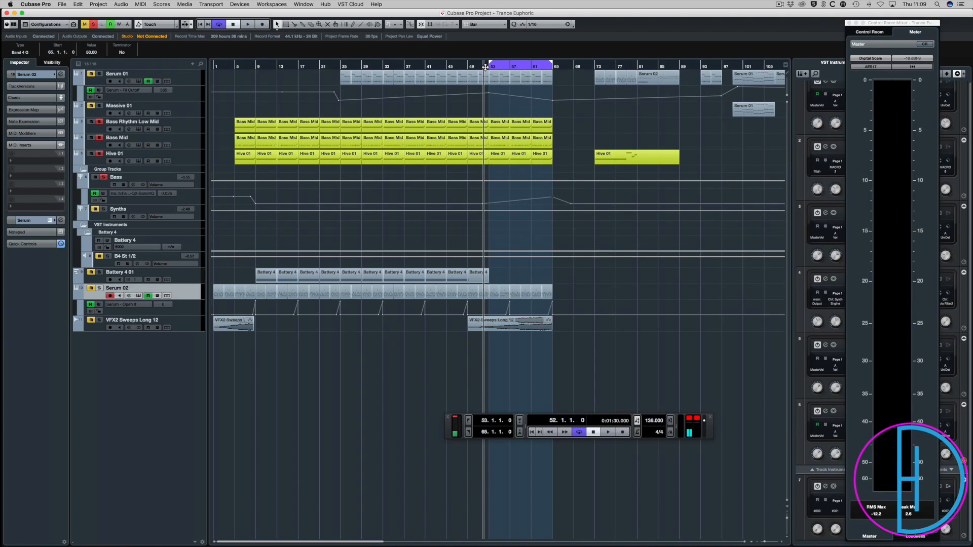
key("F3")
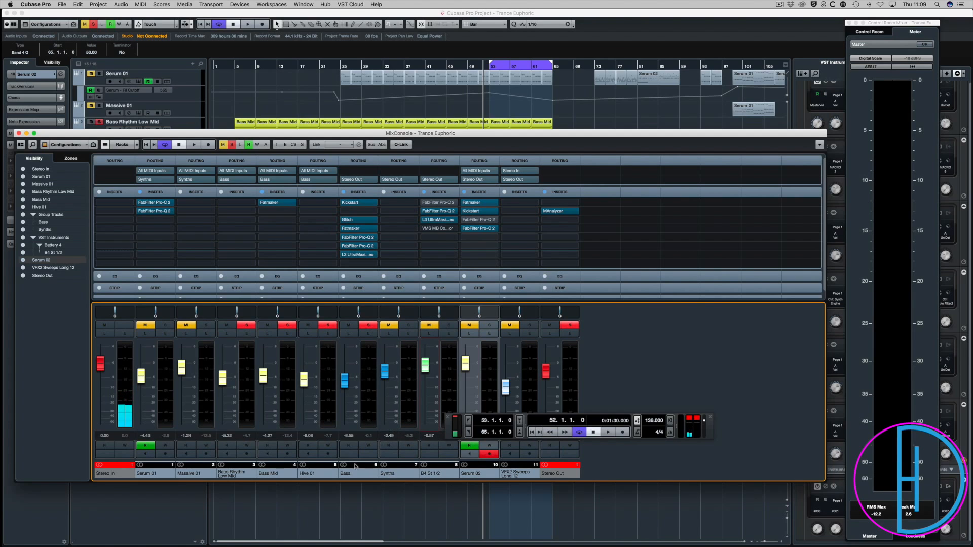
left_click(350, 237)
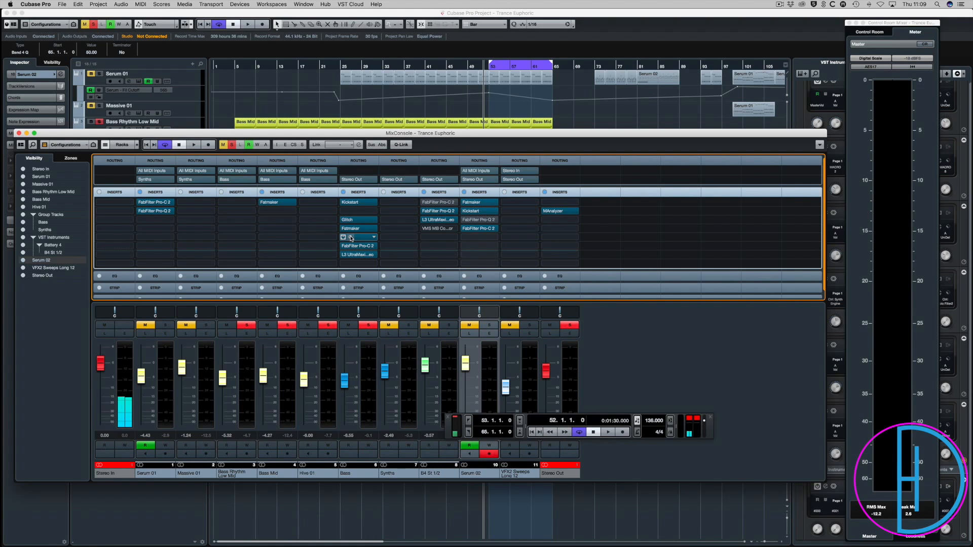
Step: Open the Bass group's Pro-Q 2 and audition its EQ sweep on the soloed bass tracks from bar 52
left_click(351, 237)
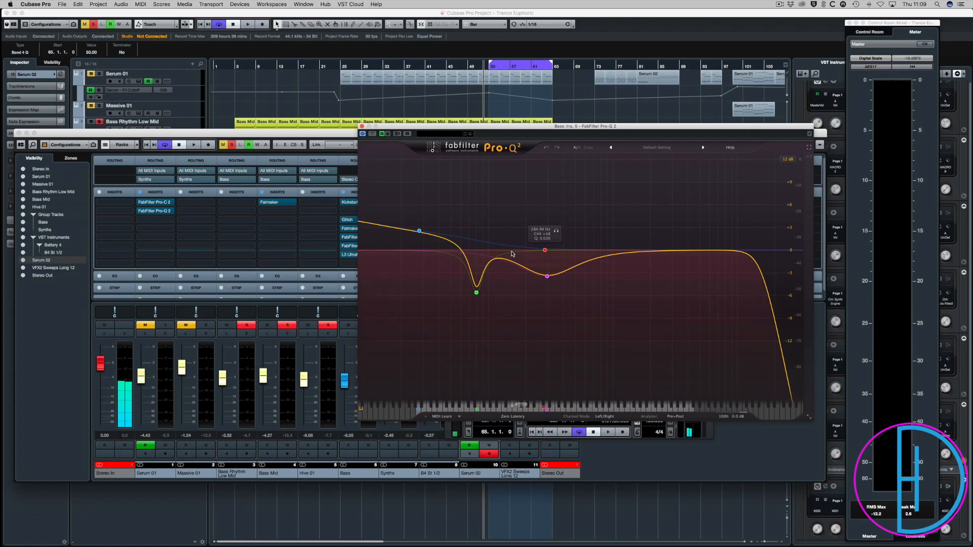
left_click_drag(442, 130, 477, 81)
key("space")
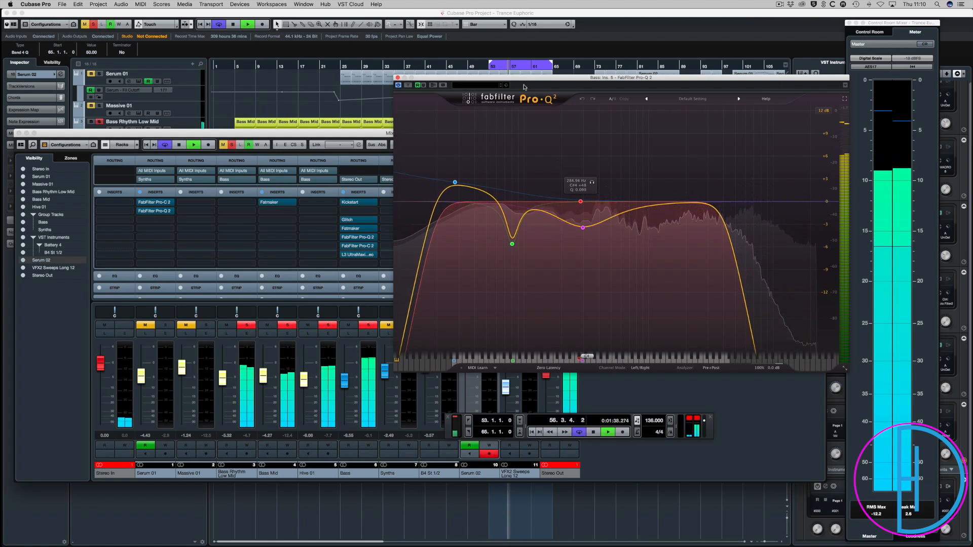
left_click_drag(538, 78, 396, 163)
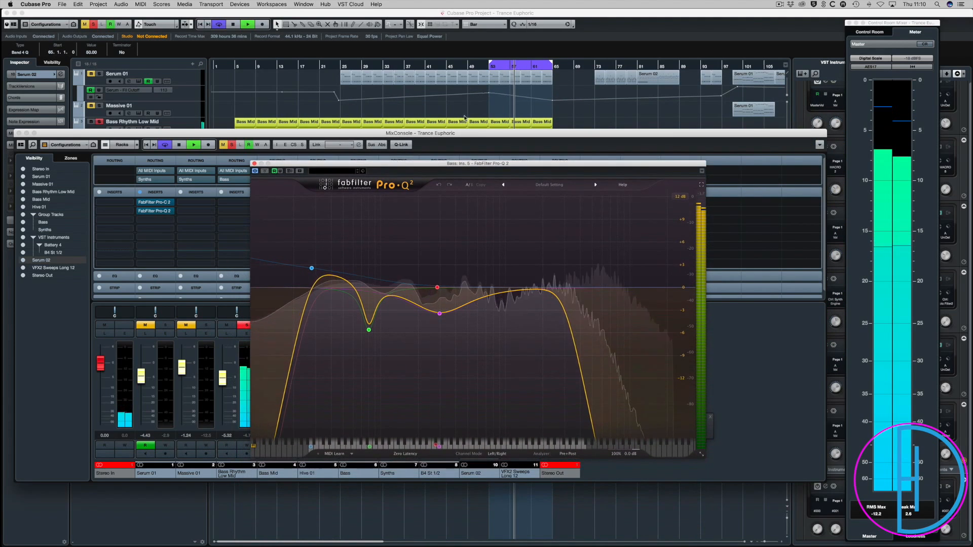
left_click(542, 67)
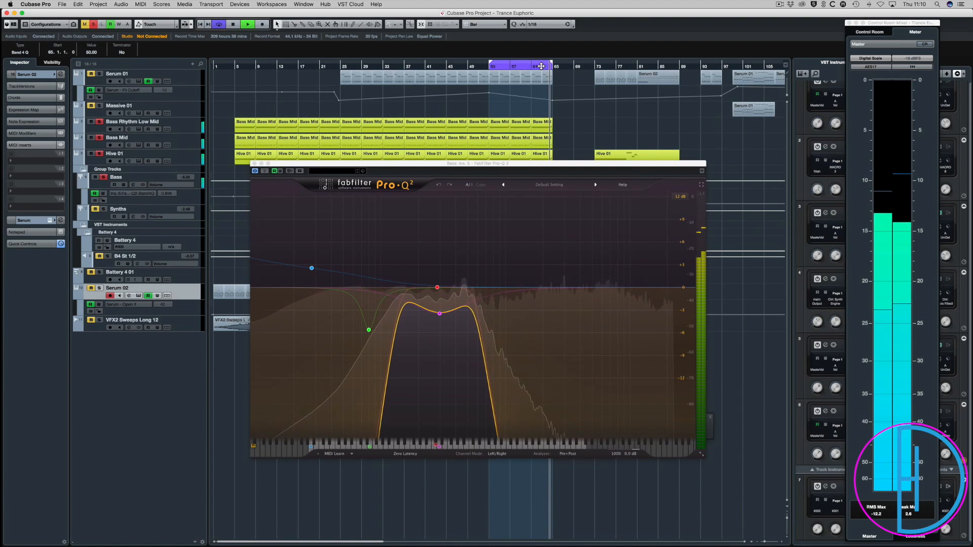
key("space")
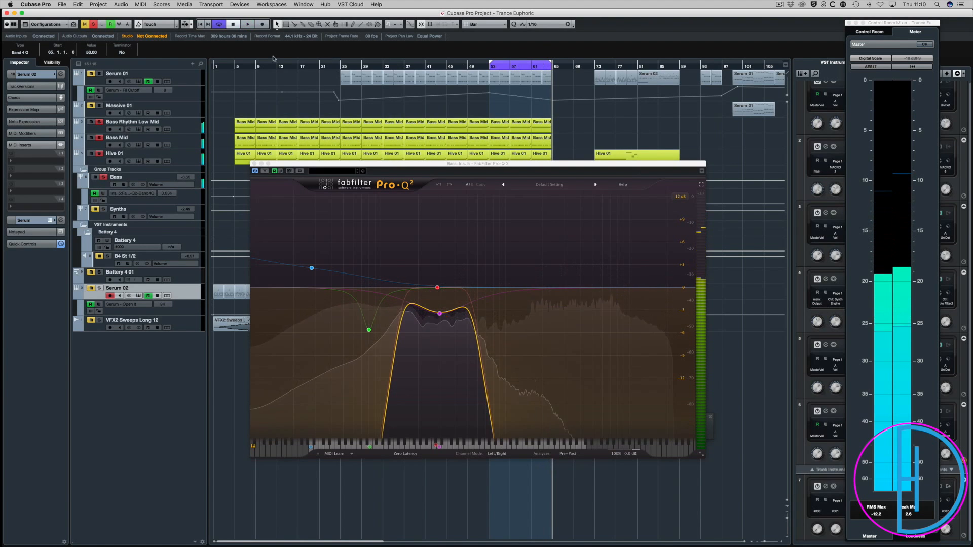
Step: Play the opening from bar 5 with the Bass EQ curve in view, clear all solos and stop playback
left_click(235, 66)
key("space")
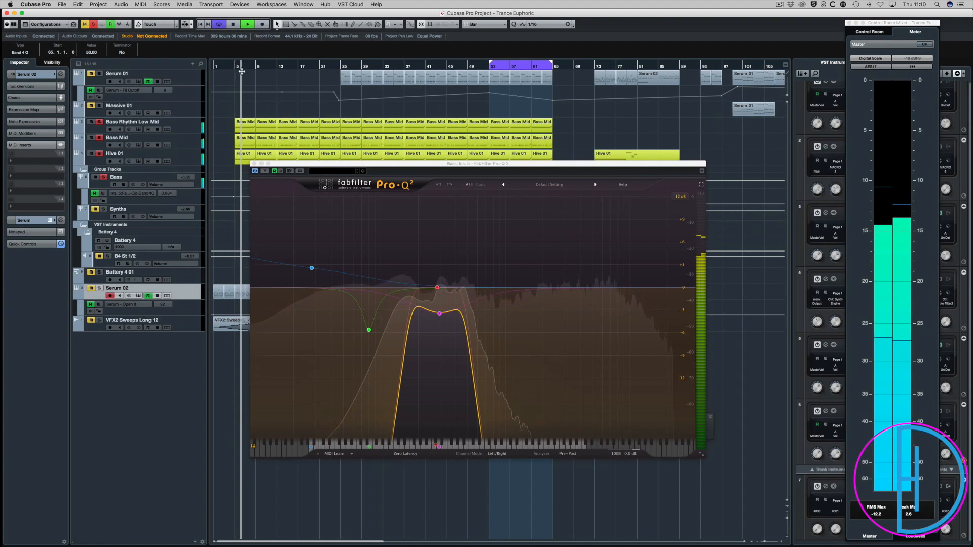
left_click_drag(296, 164, 379, 208)
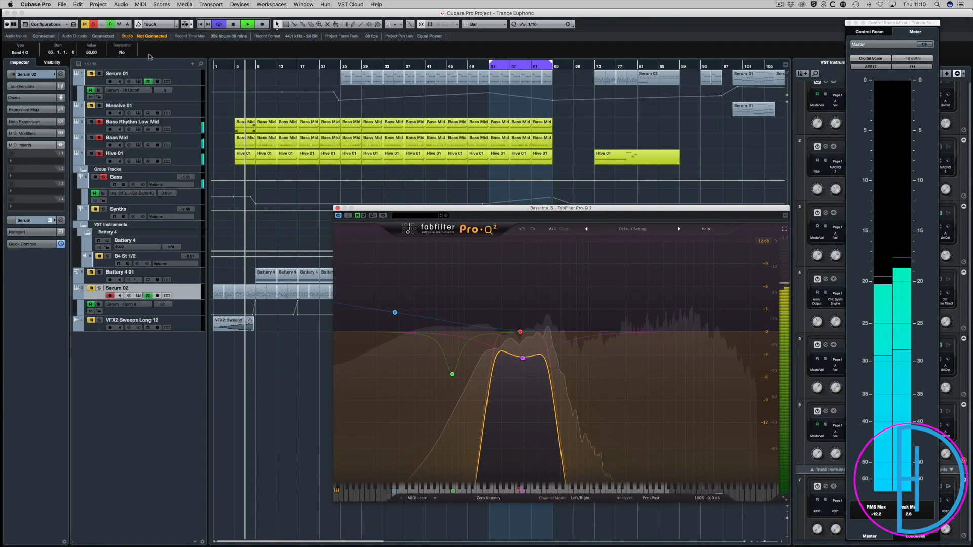
left_click(93, 24)
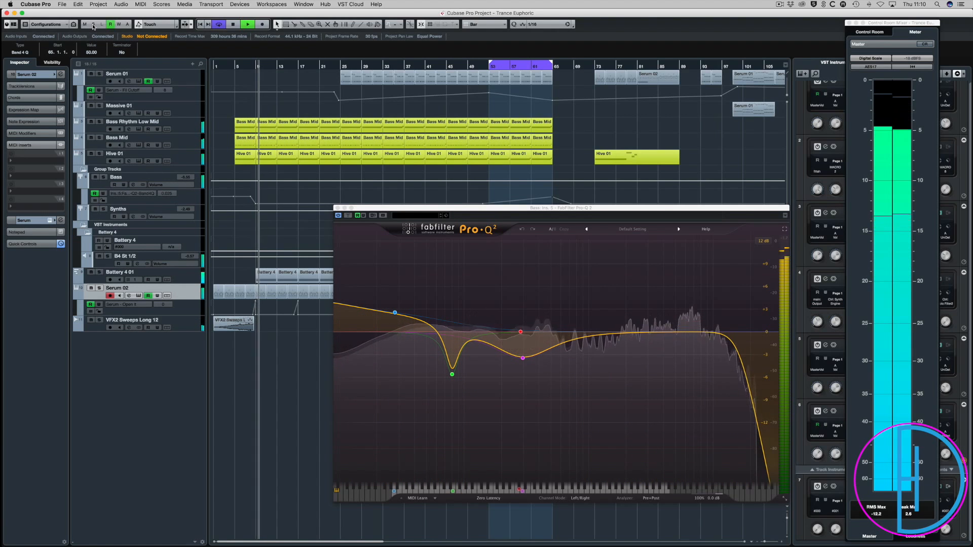
key("space")
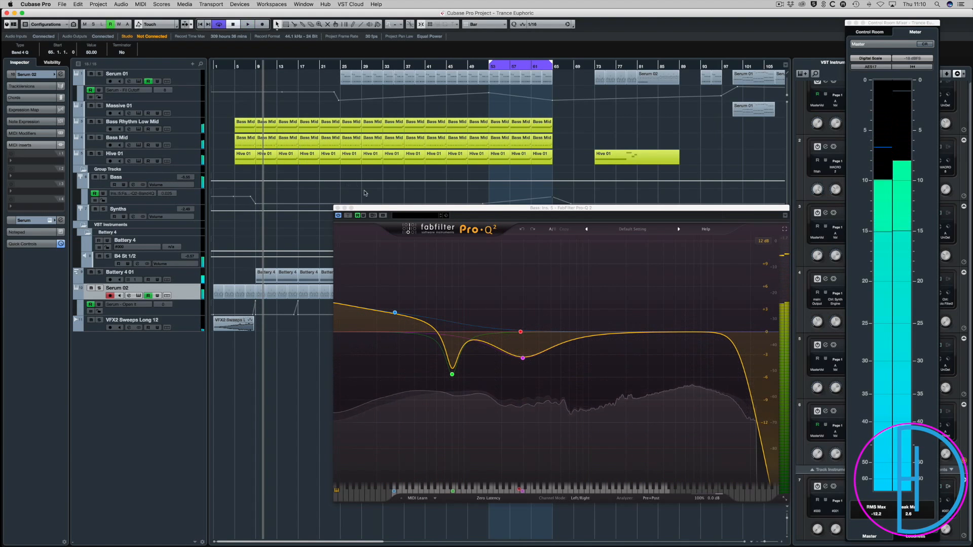
Step: Audition the bass EQ sweep in the full mix from about bar 52 to bar 65
left_click_drag(388, 208, 211, 257)
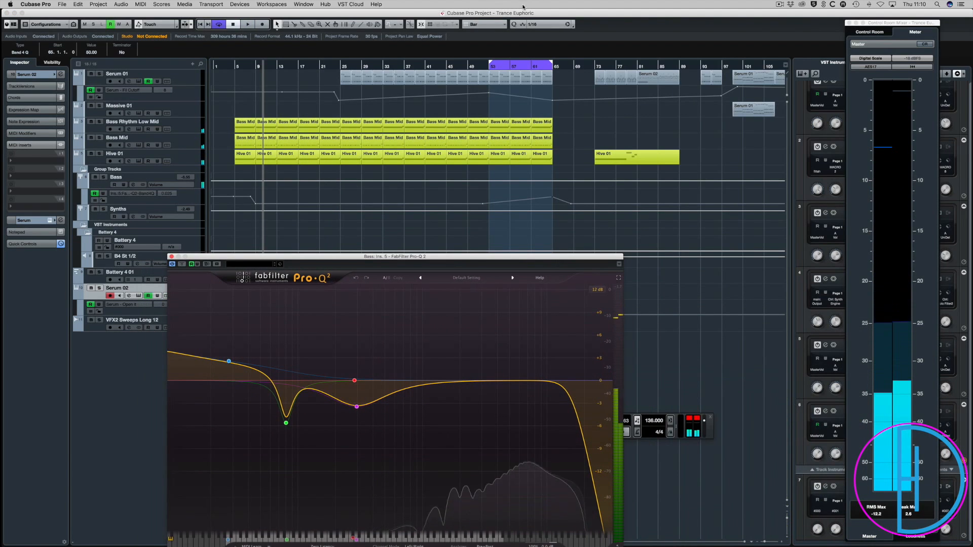
left_click(485, 67)
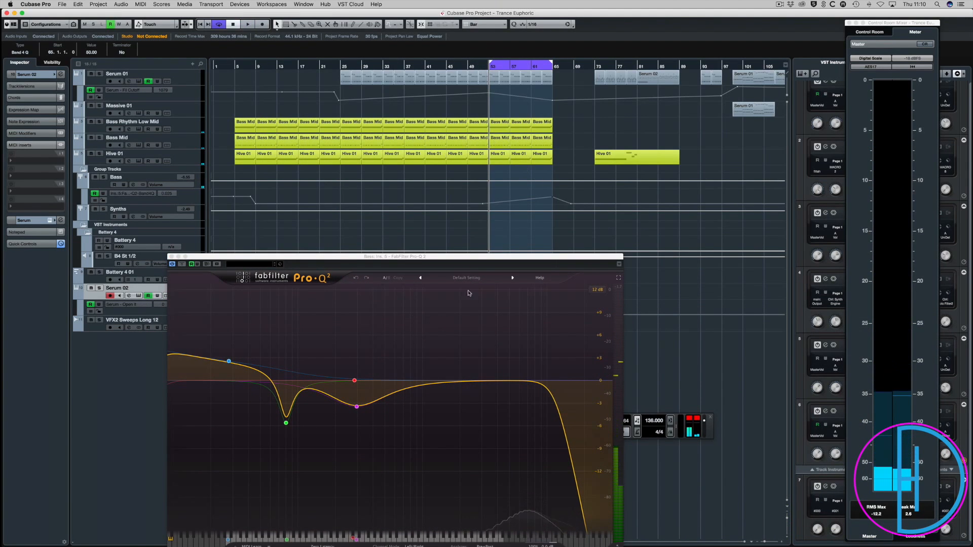
key("space")
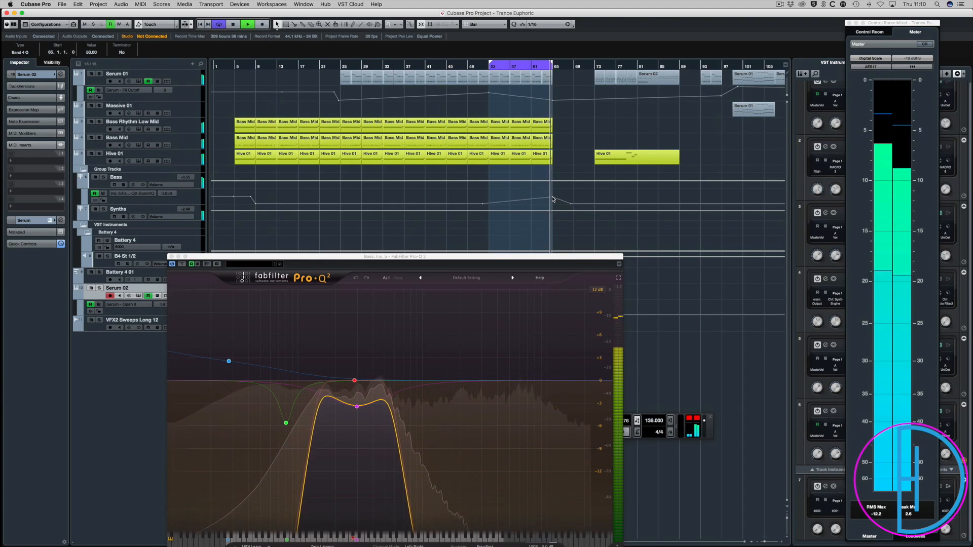
key("space")
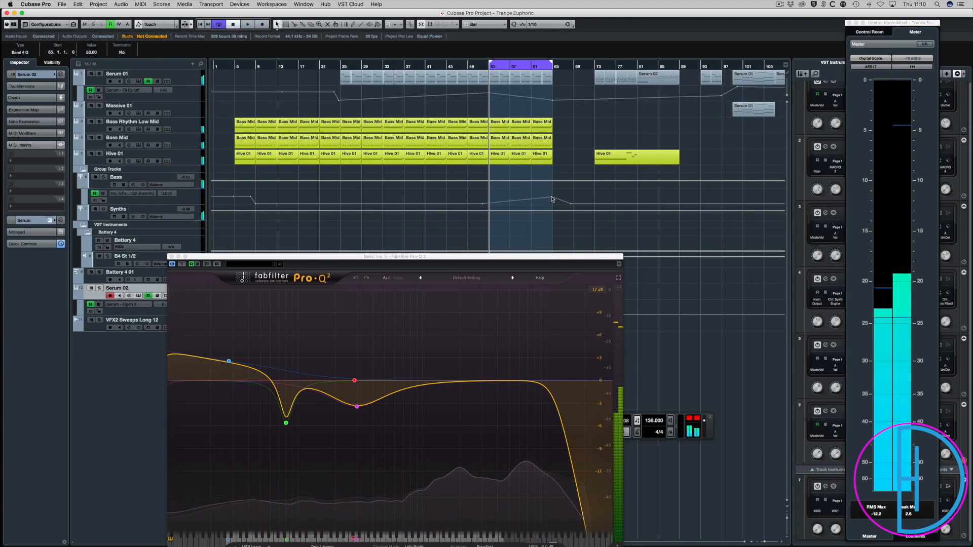
Step: Raise the Bass group's Band 4 Q automation point at bar 65 to 77.78 and audition the end of the ramp
left_click_drag(553, 197, 553, 192)
double_click(533, 66)
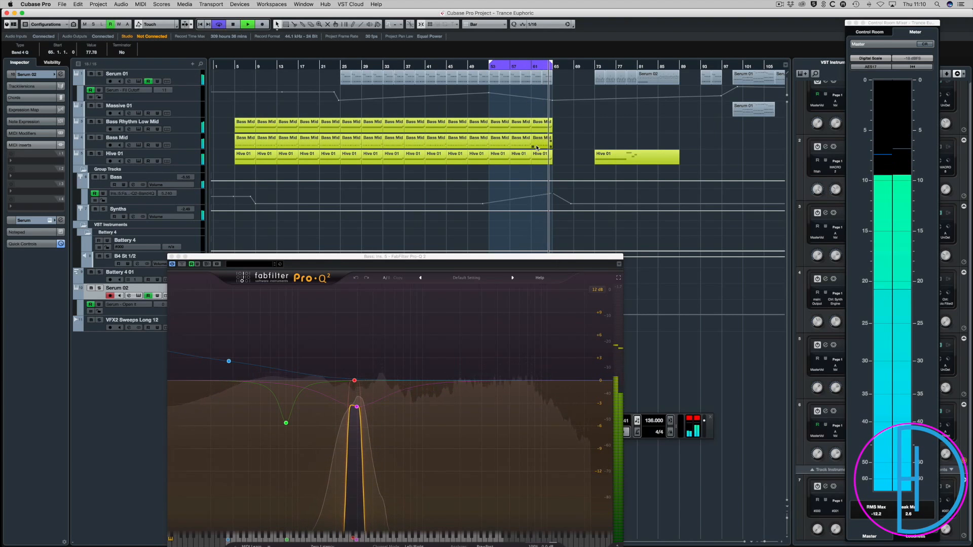
key("space")
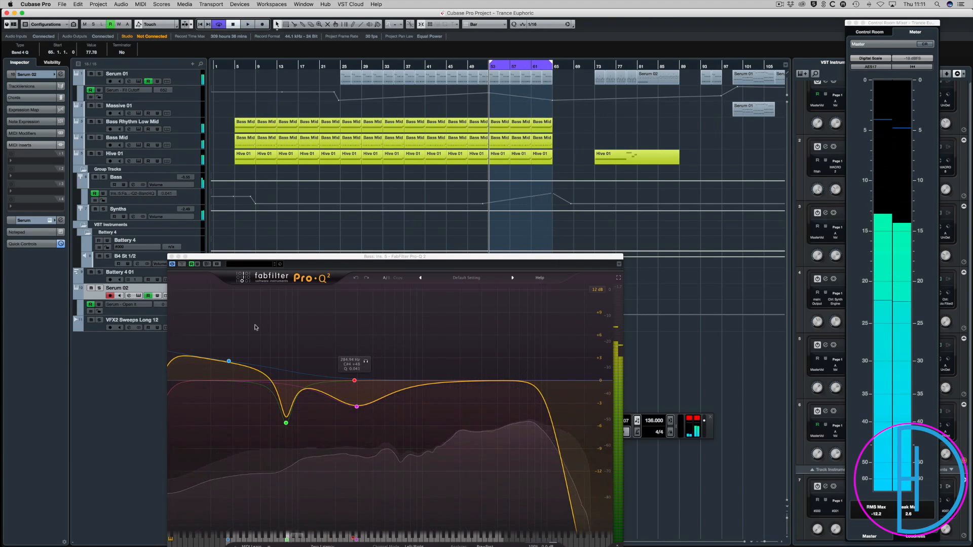
Step: Close the Bass EQ window, solo Serum 02 and inspect its PL Spacer patch in Serum
left_click(172, 257)
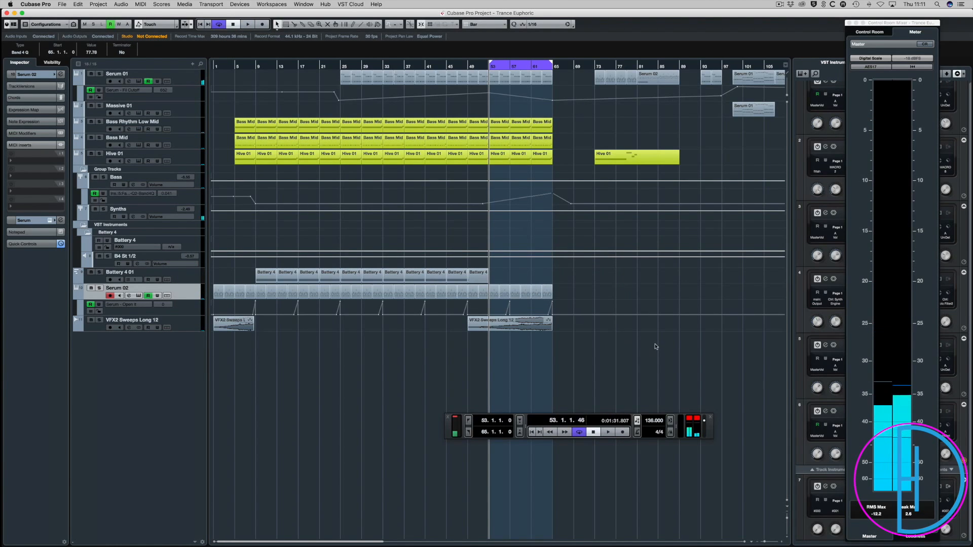
left_click(99, 288)
key("space")
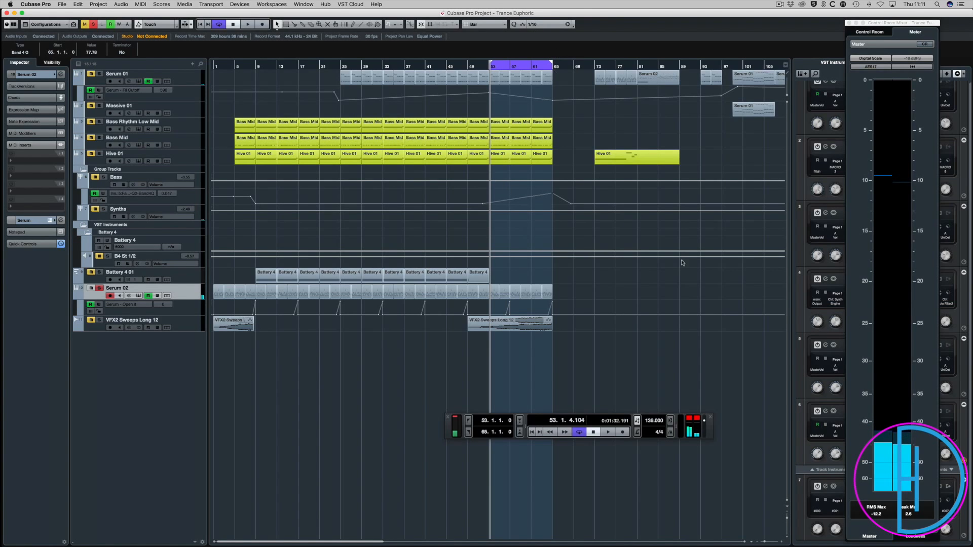
left_click(139, 296)
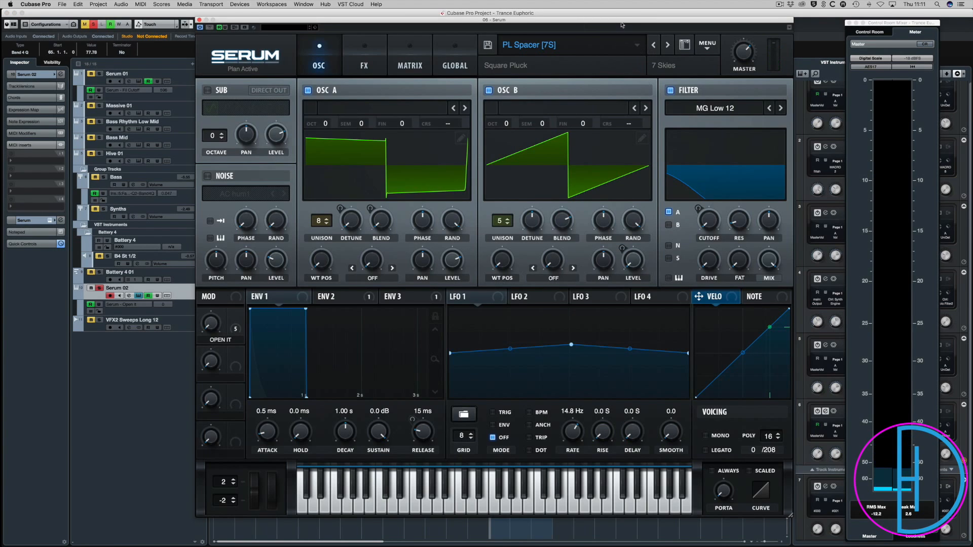
left_click_drag(393, 21, 320, 14)
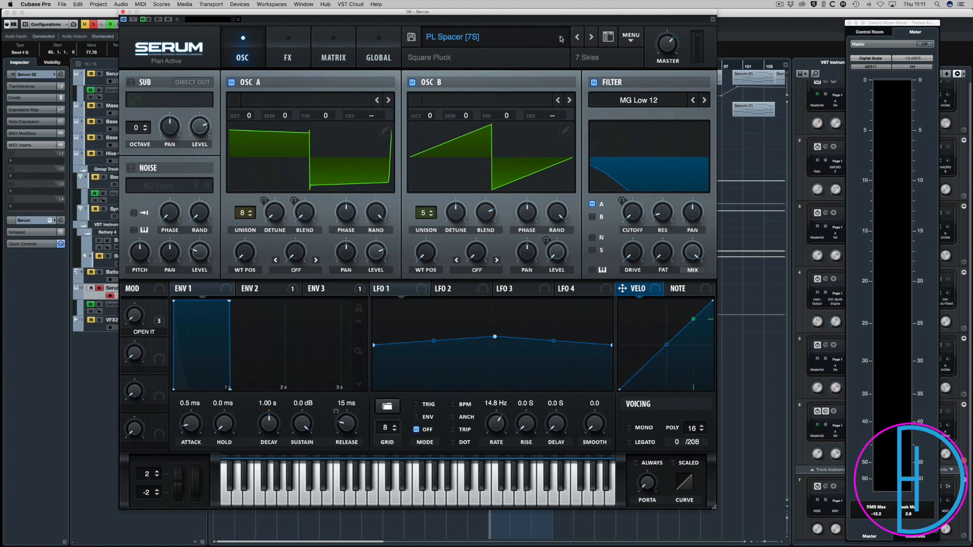
left_click_drag(636, 10, 736, 19)
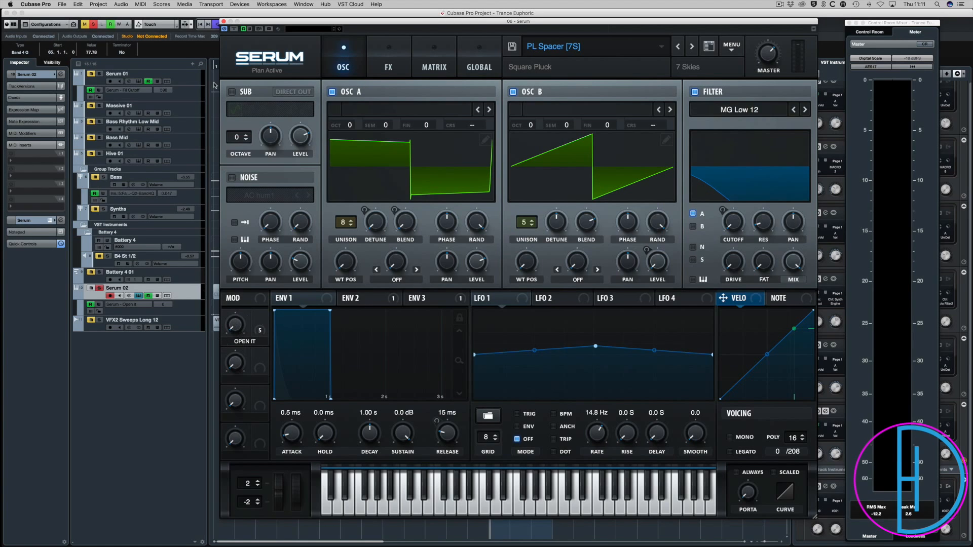
left_click(223, 21)
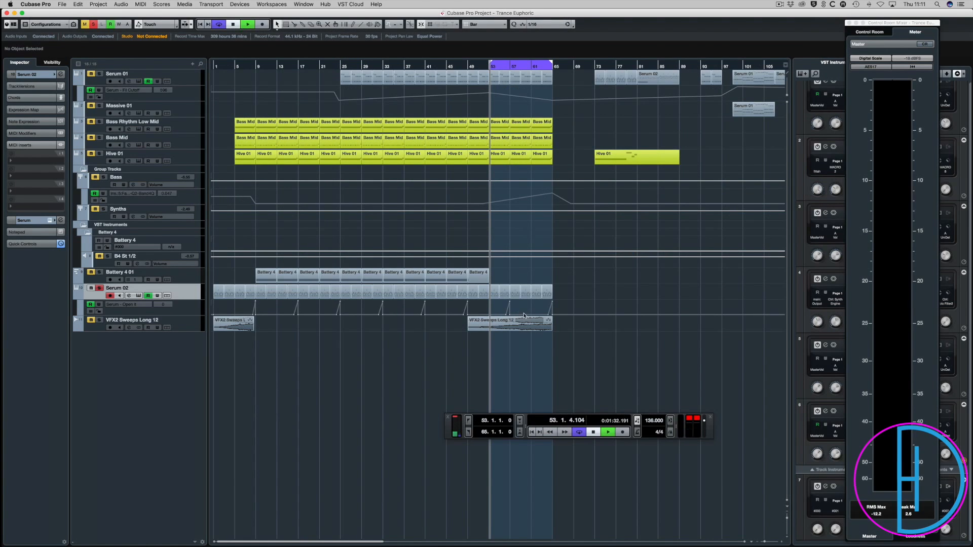
Step: Audition Serum 02 from about bar 56 and reshape its Open It automation into one long ramp from bar 57 to bar 65
left_click(506, 66)
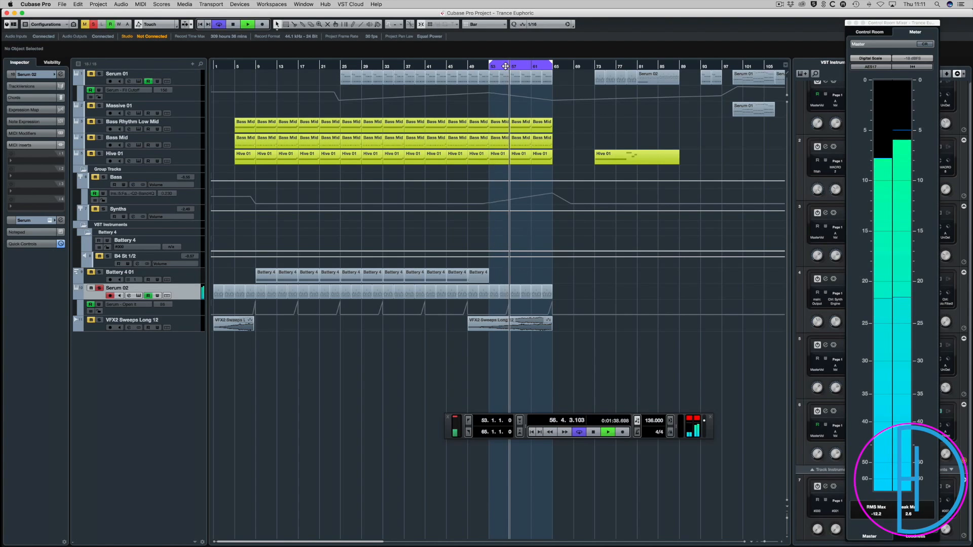
key("space")
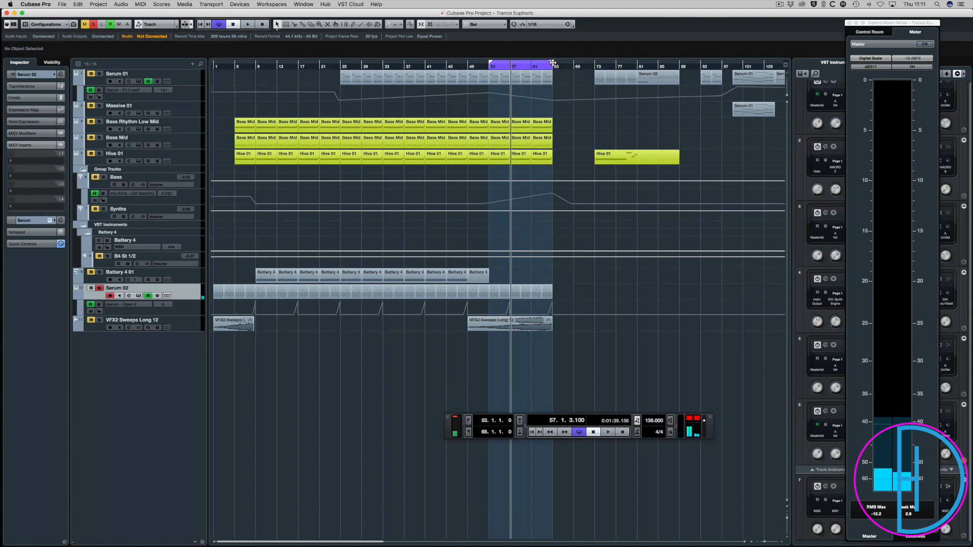
mouse_move(552, 63)
left_mouse_down()
mouse_move(498, 69)
mouse_move(555, 70)
left_mouse_up()
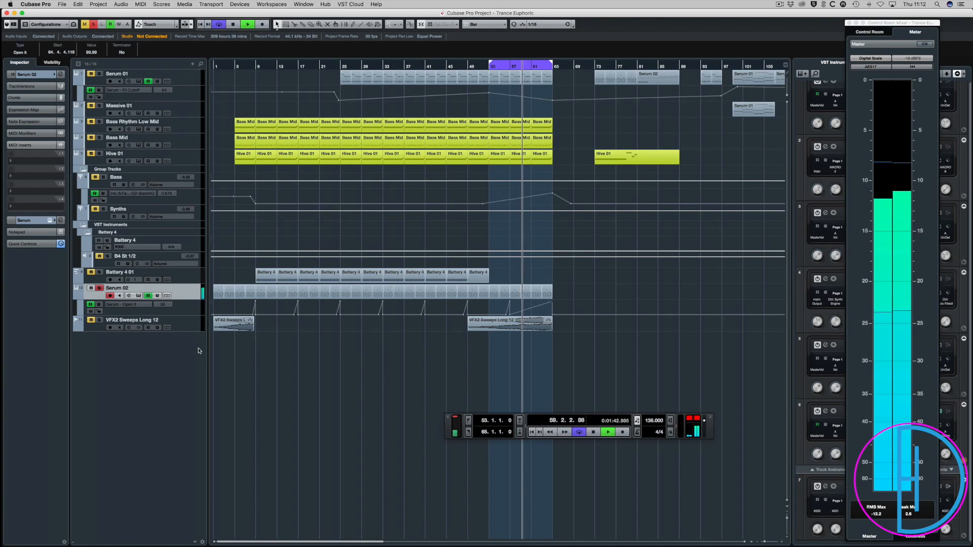
Step: Show Serum 02's Volume automation lane, make Open It fall gradually from bar 65 to about bar 68, and bring up the MixConsole
left_click(79, 311)
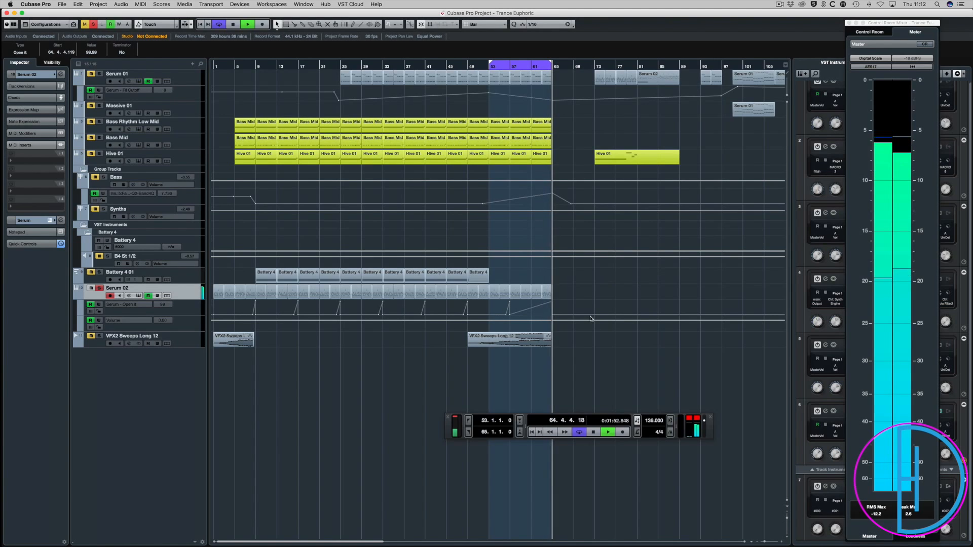
key("space")
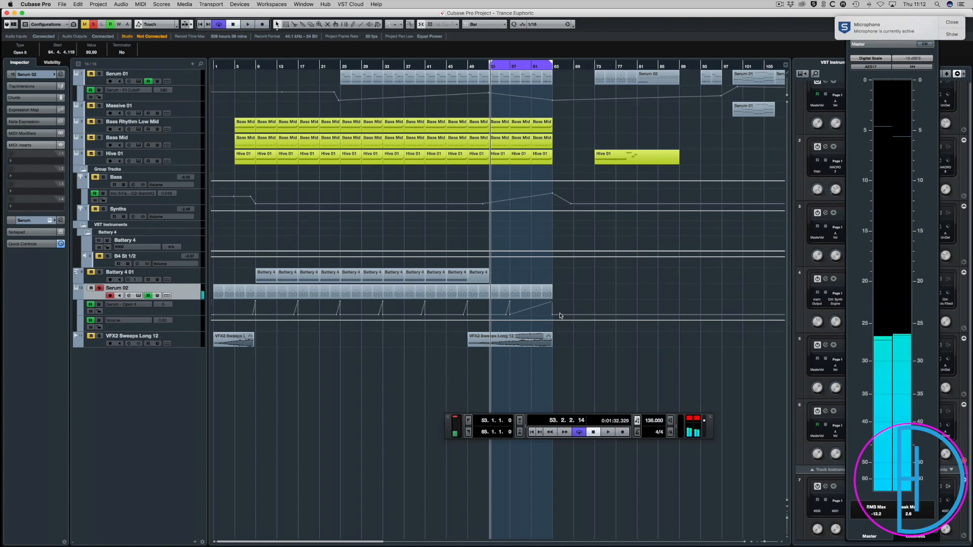
left_click(569, 316)
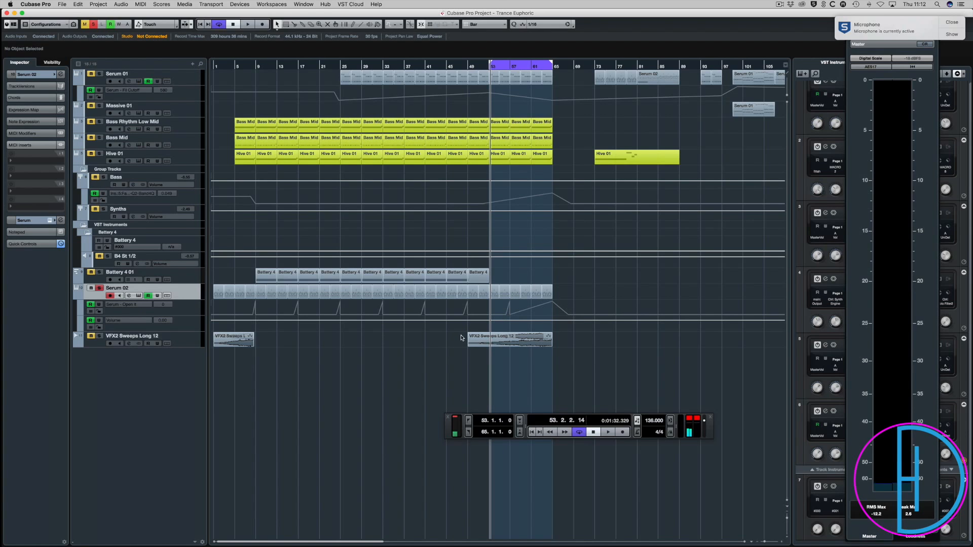
key("F3")
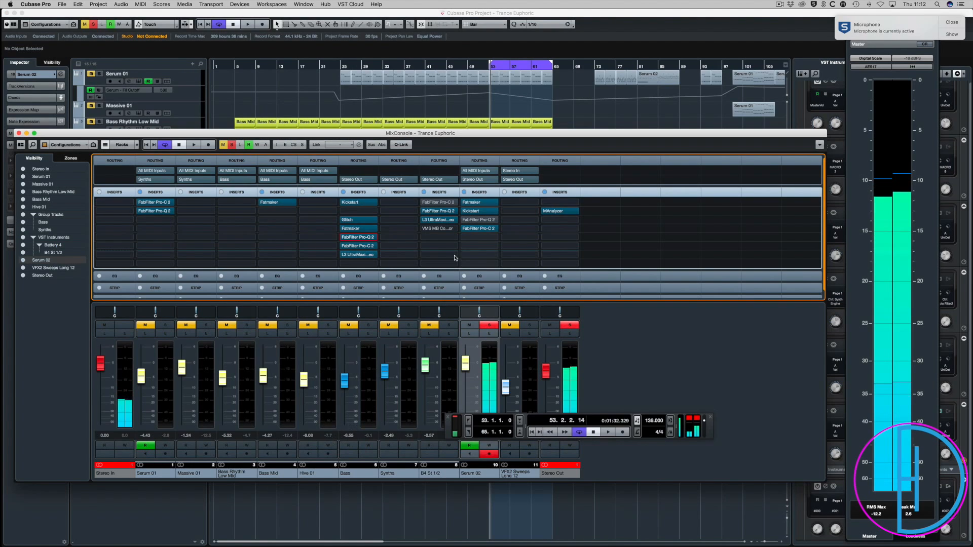
left_click(480, 238)
left_click(503, 454)
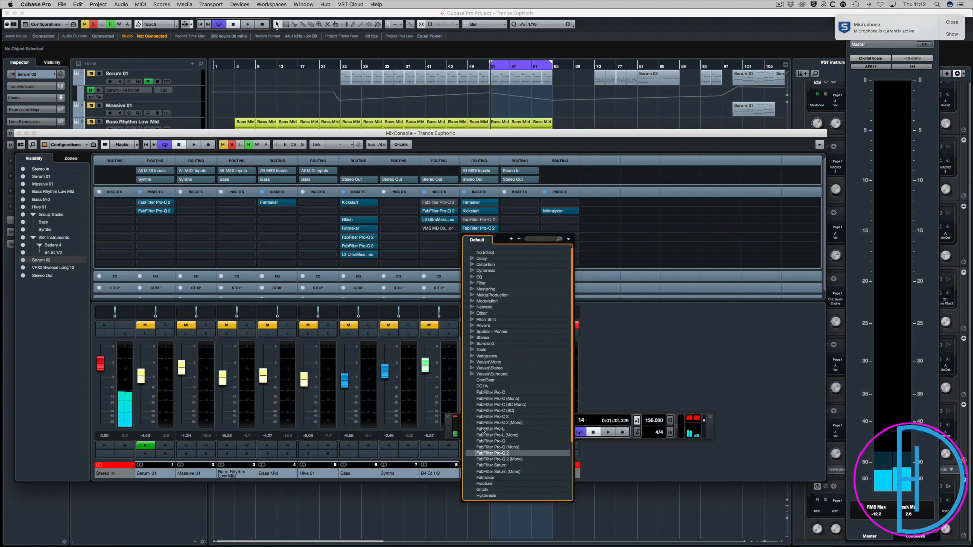
key("Return")
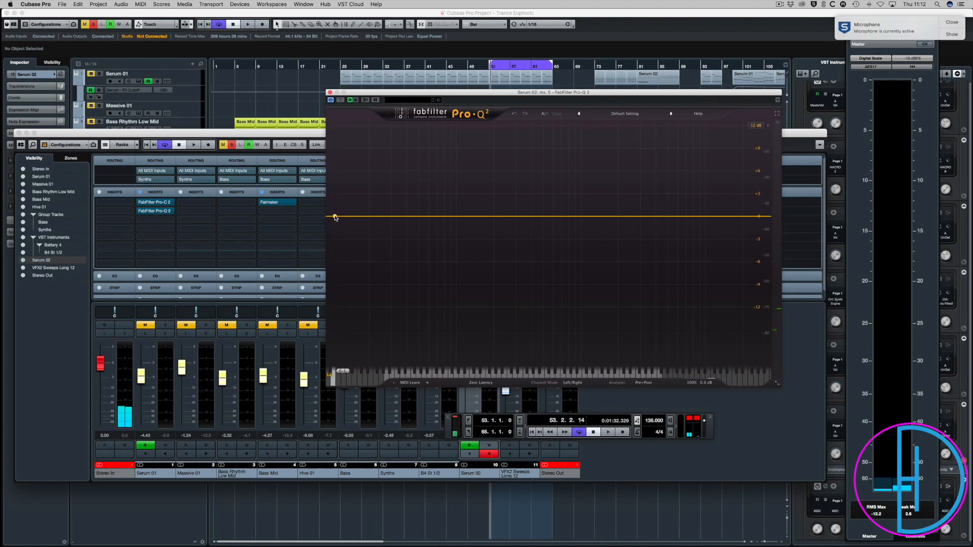
left_click(330, 92)
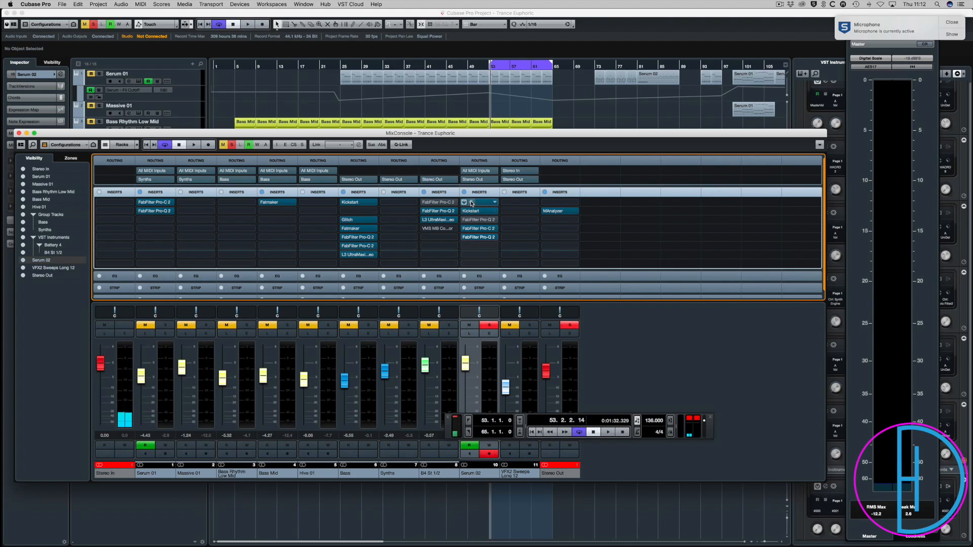
left_click(495, 238)
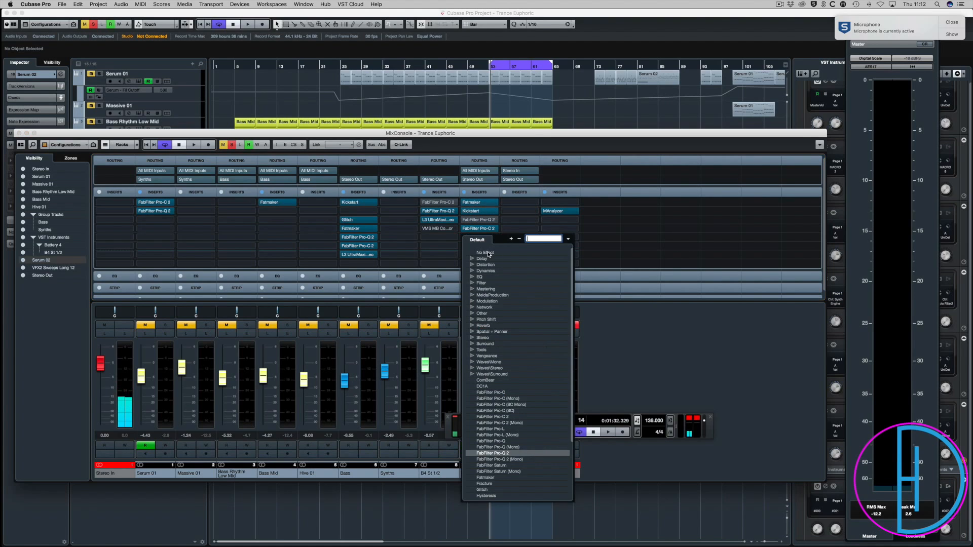
left_click(488, 253)
Step: Open Serum 02's Fatmaker insert and try out its high-pass frequency during playback
left_click(474, 203)
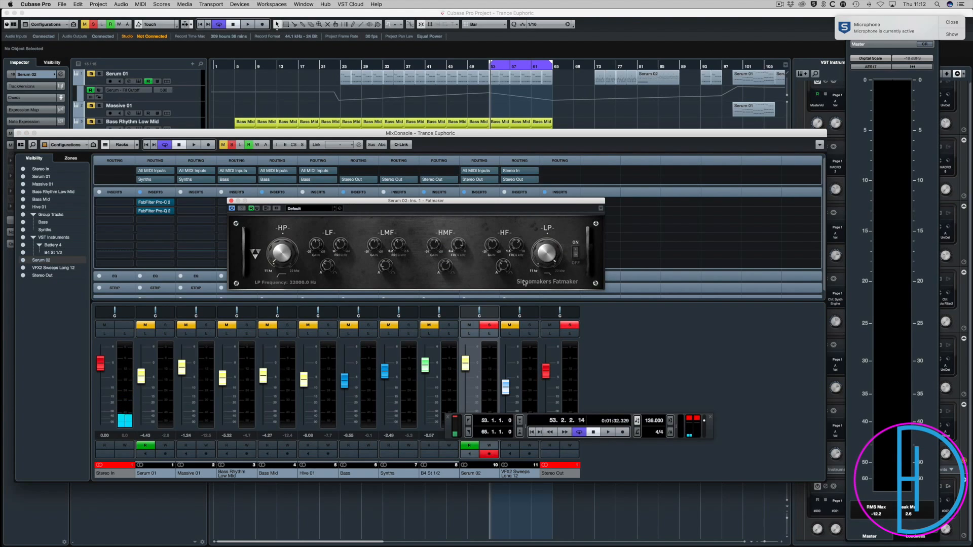
key("space")
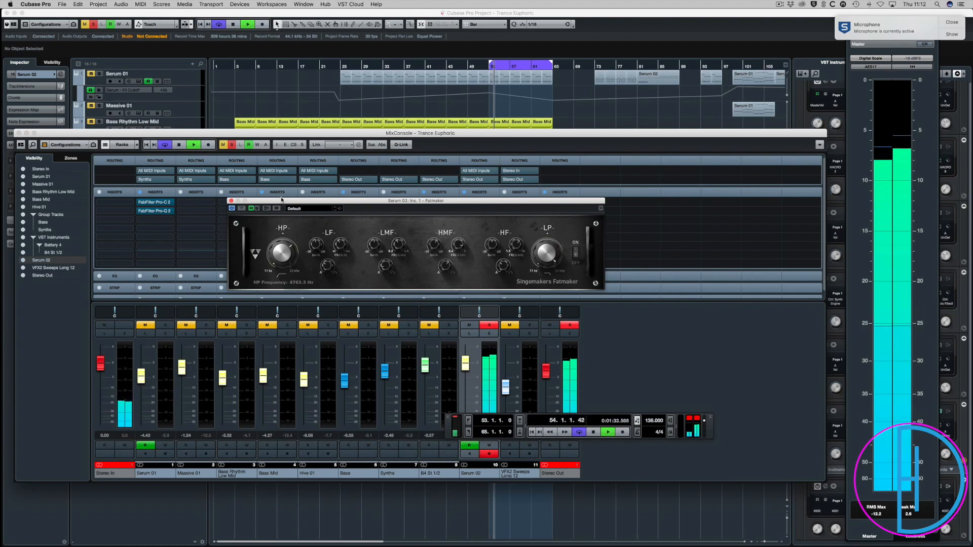
key("space")
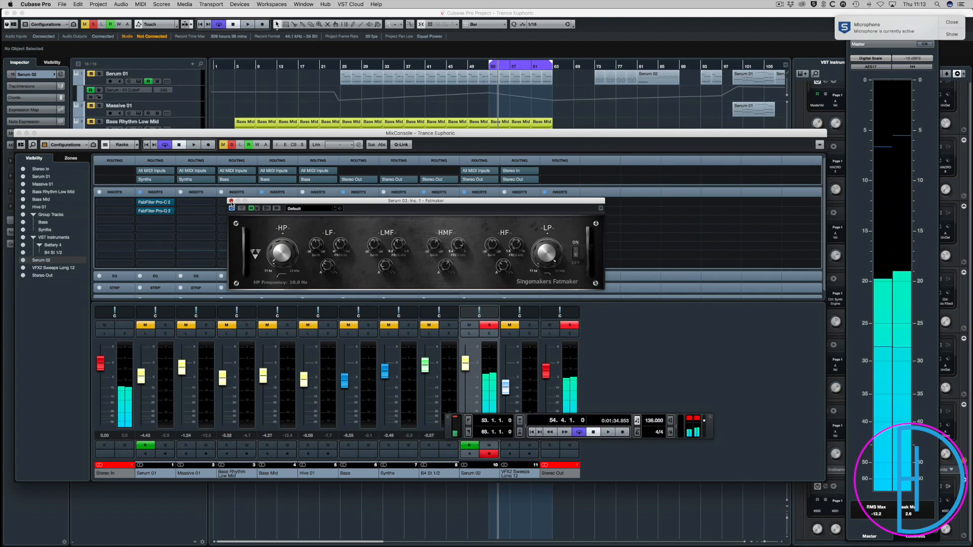
Step: Close the Fatmaker window and the MixConsole, and switch Serum 02's Volume automation lane to Fatmaker's HP Frequency
left_click(231, 201)
left_click(556, 124)
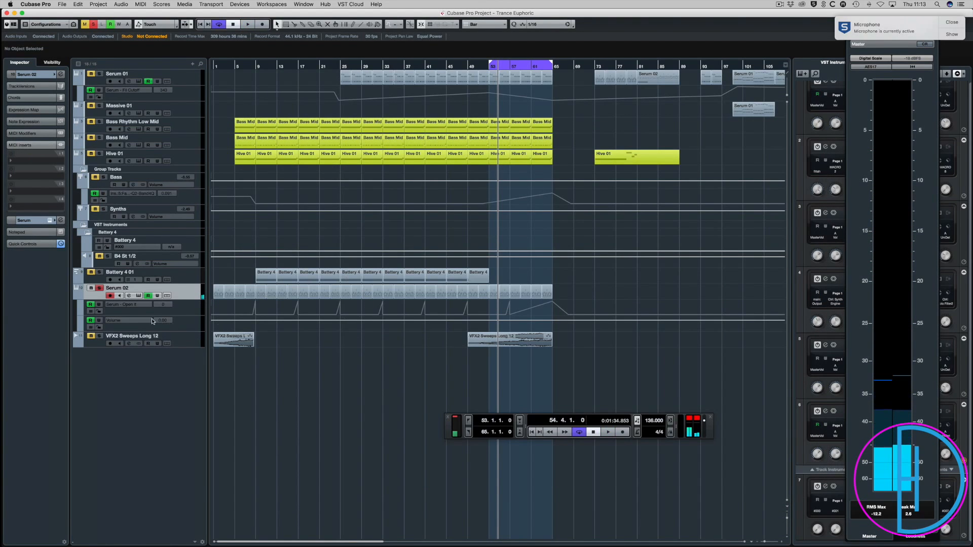
left_click(104, 316)
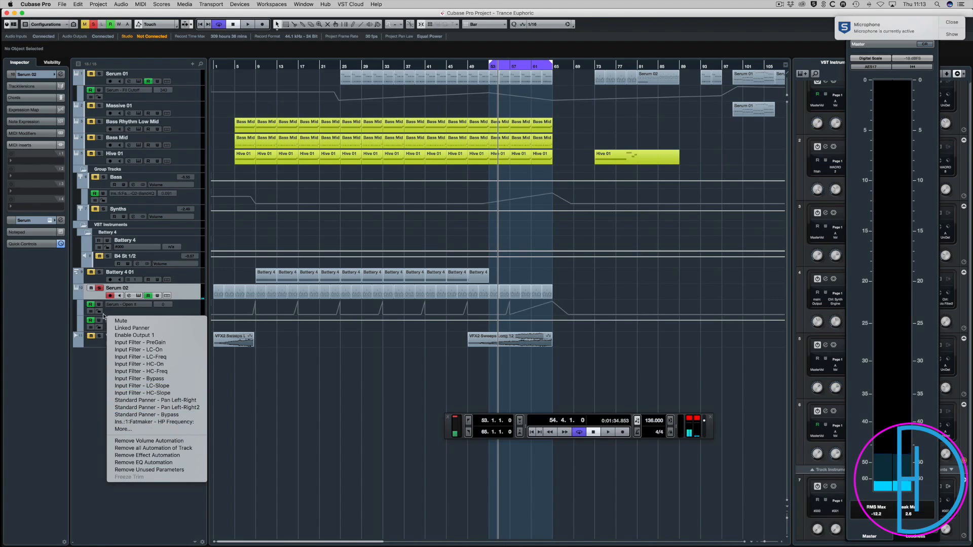
left_click(130, 431)
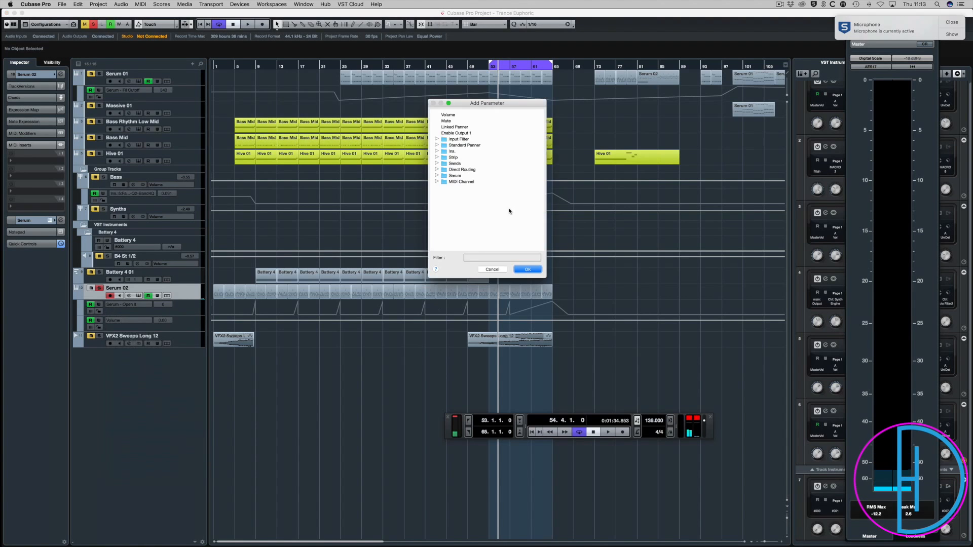
left_click(437, 152)
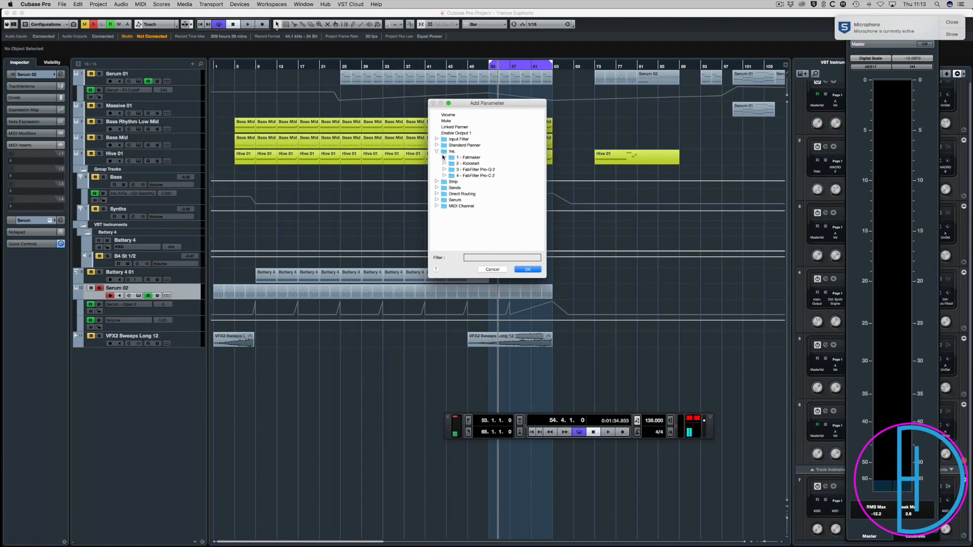
left_click(444, 158)
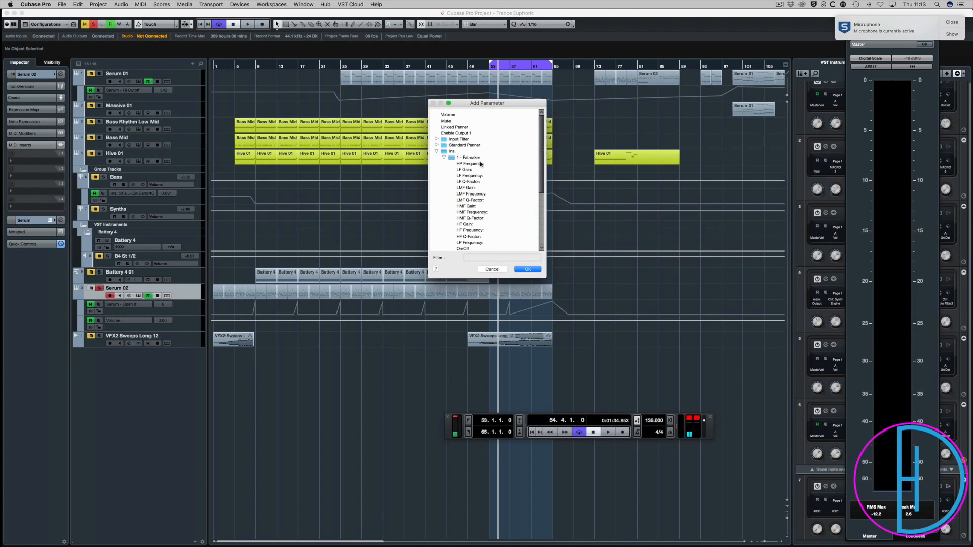
left_click(528, 270)
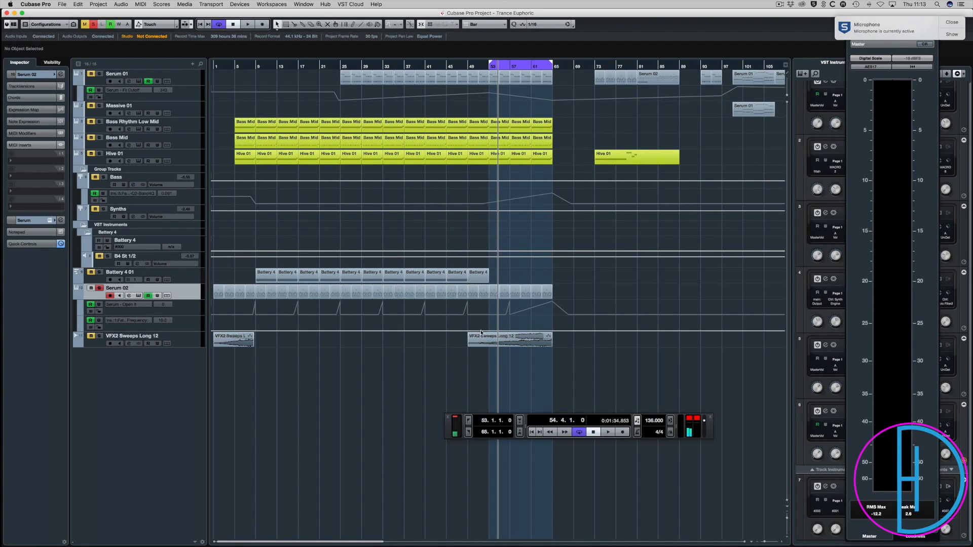
Step: Ramp Serum 02's HP Frequency from bar 53 through 44.44 at bar 61 to 77.78 at bar 65, falling until about bar 68
left_click(555, 333)
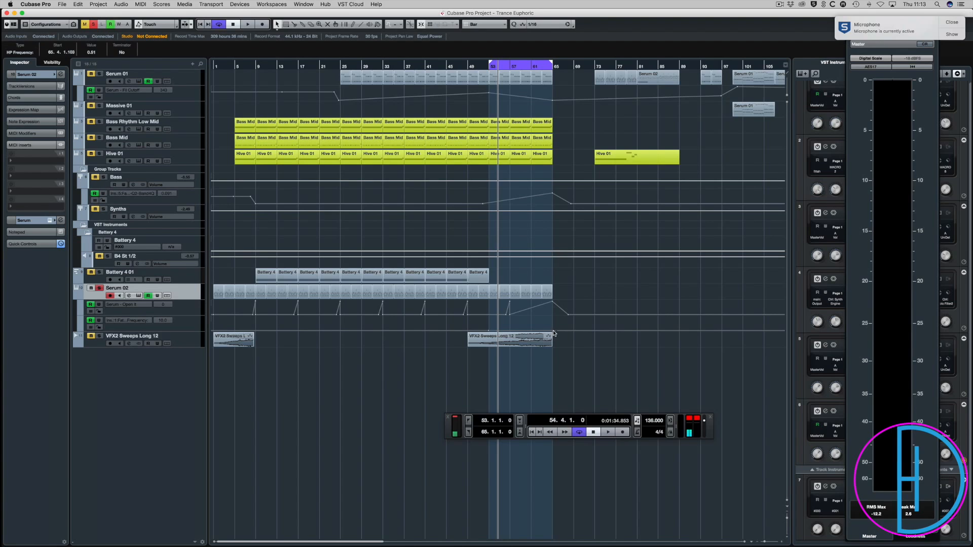
left_click_drag(554, 324, 553, 325)
key("space")
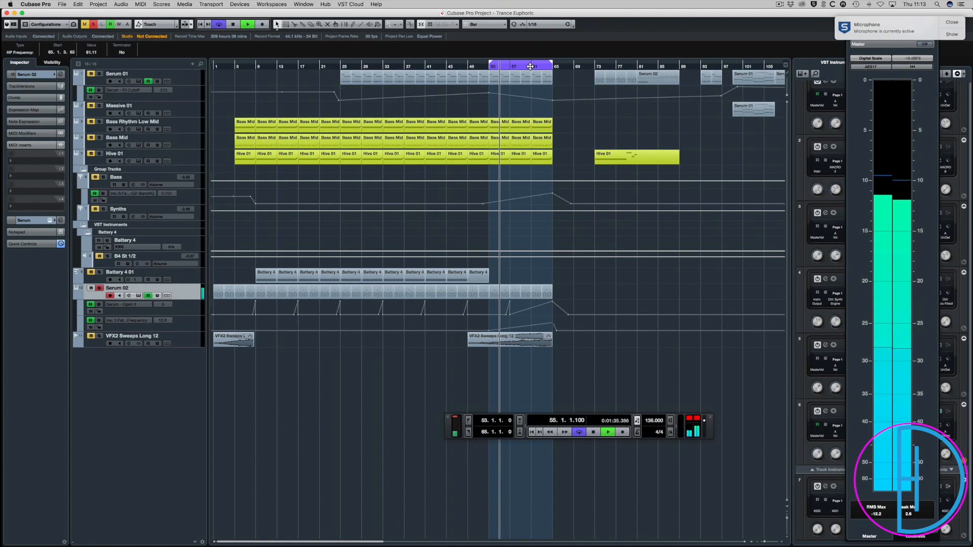
left_click(526, 66)
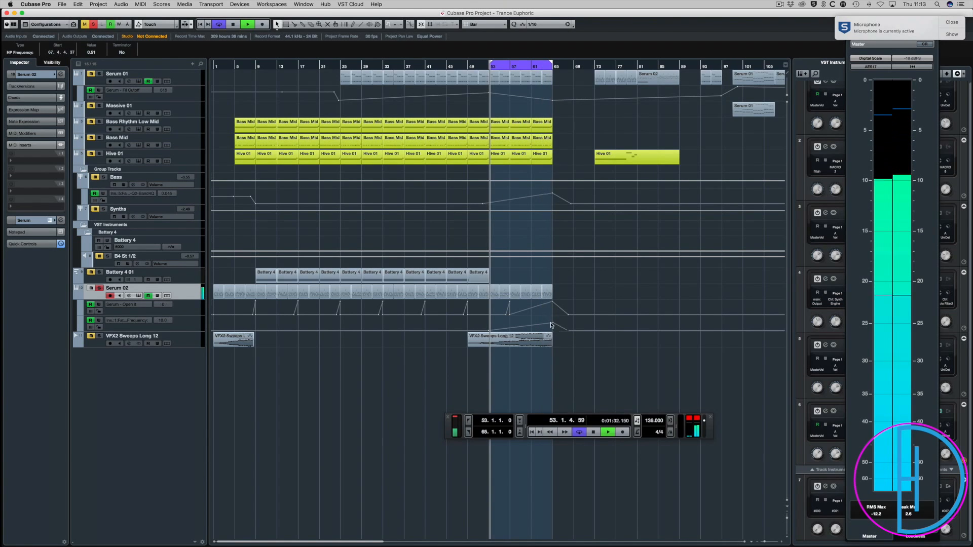
key("space")
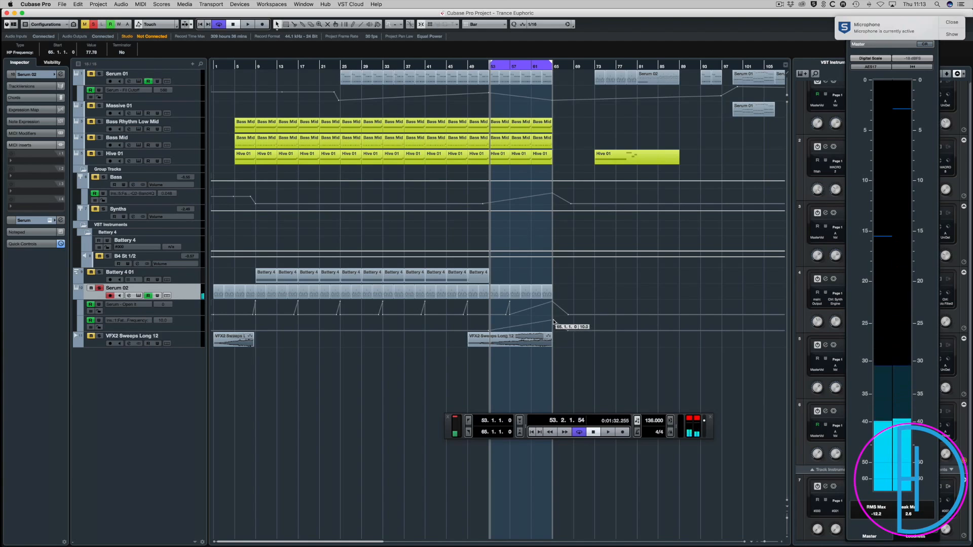
left_click(533, 327)
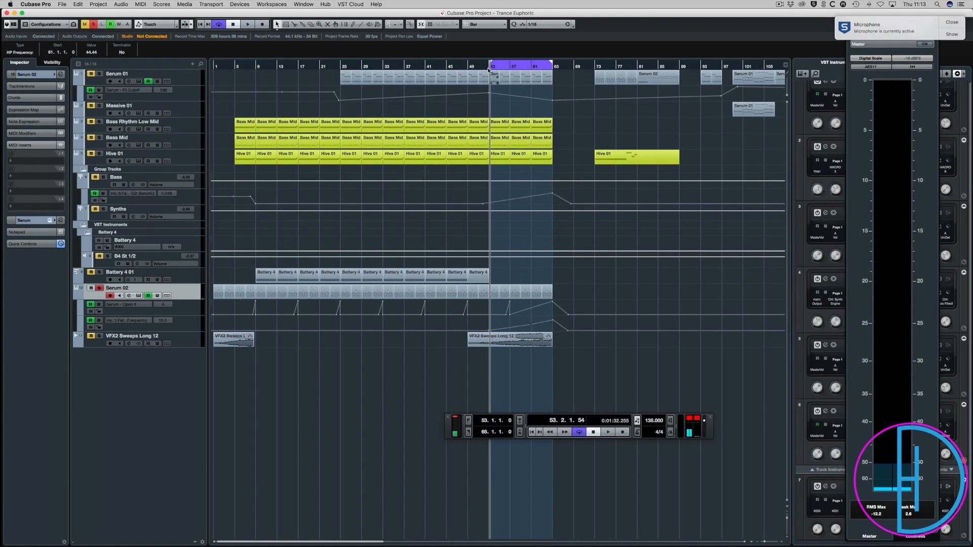
Step: Clear all mutes and solos and briefly audition the full mix from about bar 53
left_click(95, 25)
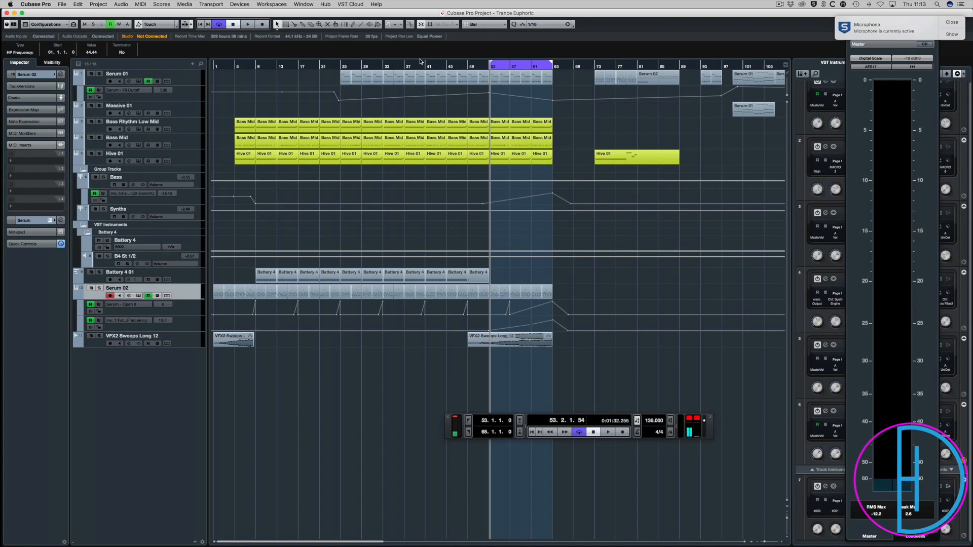
left_click(484, 66)
key("space")
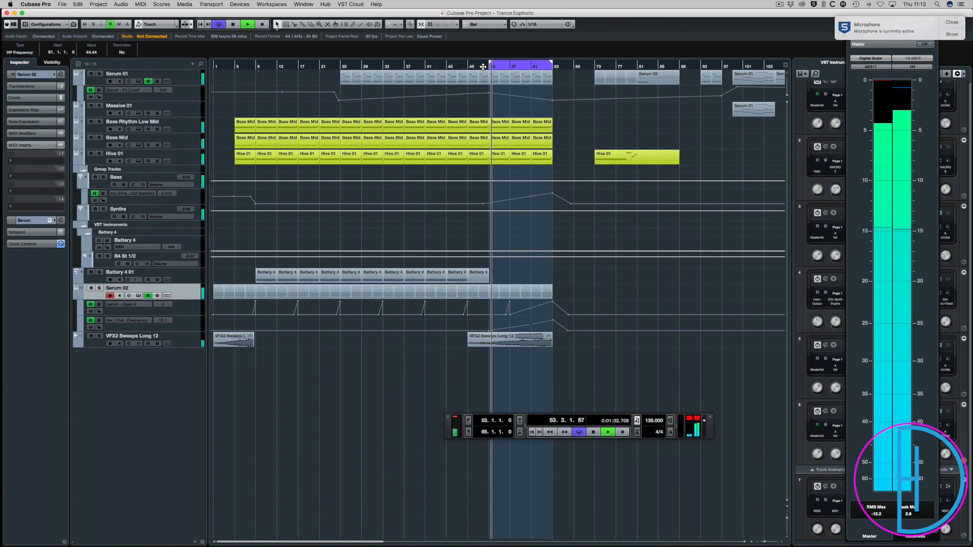
key("space")
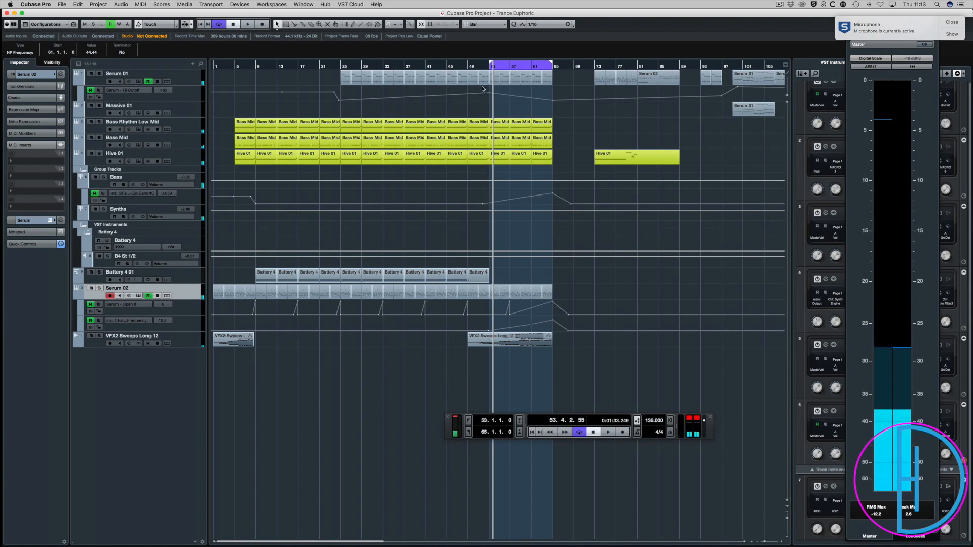
Step: Set the locators to bars 49 and 65, audition the transition, and collapse the loop range so playback runs past bar 65
left_click(467, 66)
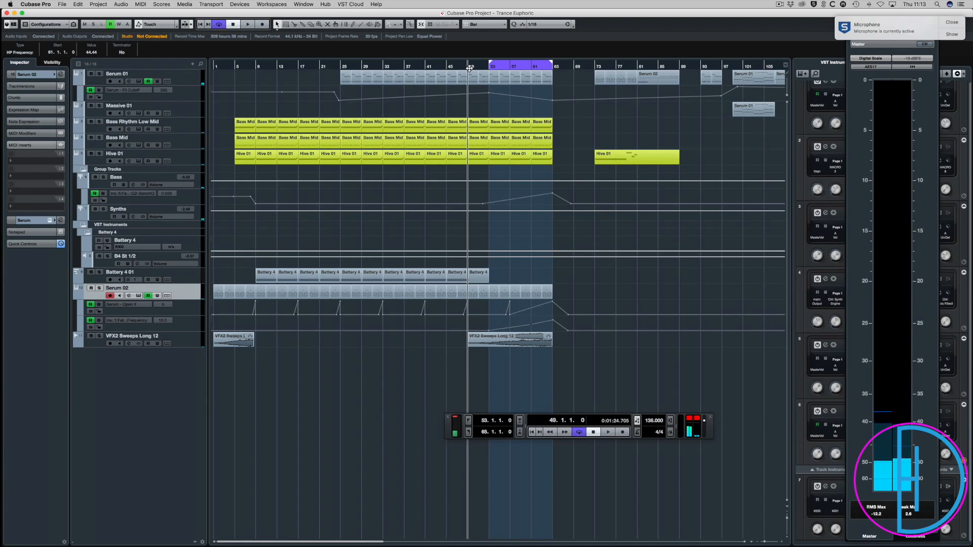
left_click_drag(469, 62, 551, 58)
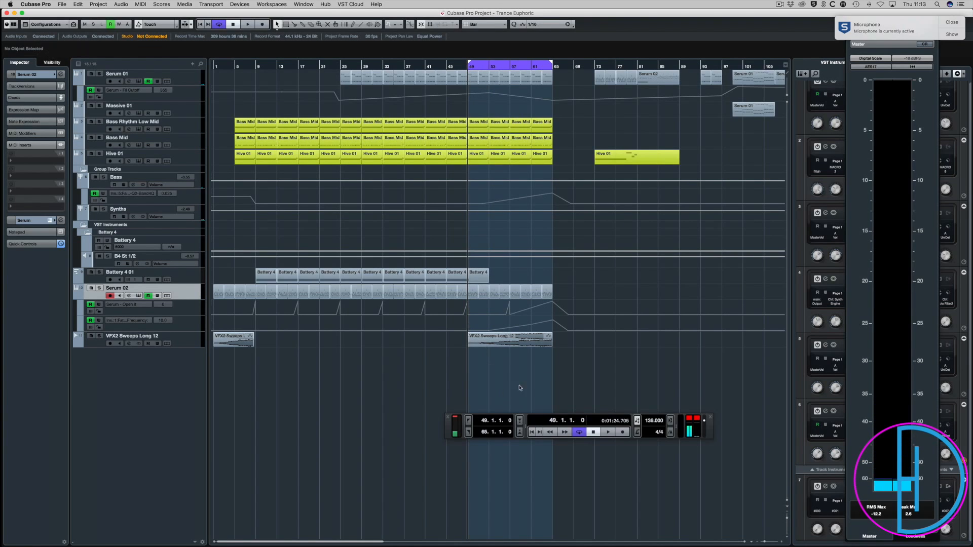
key("space")
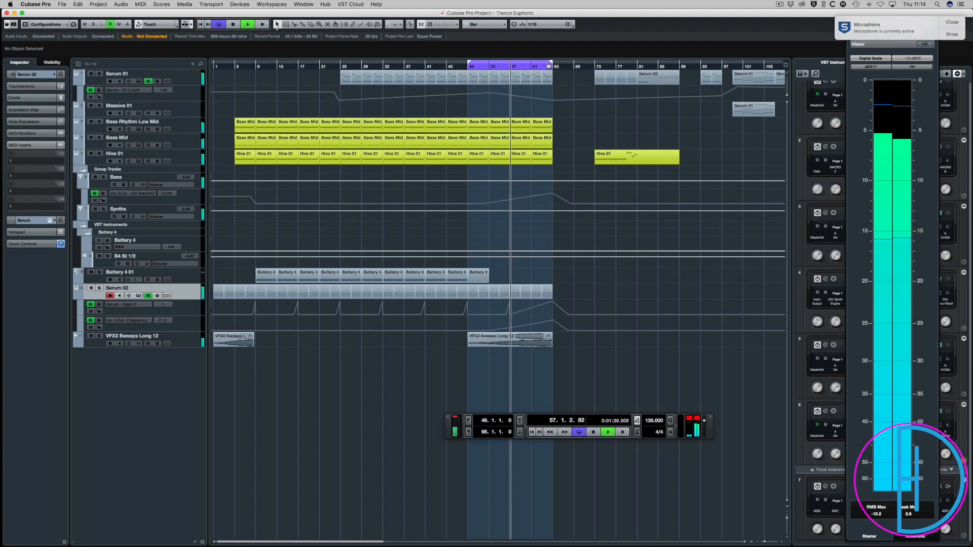
left_click(469, 68)
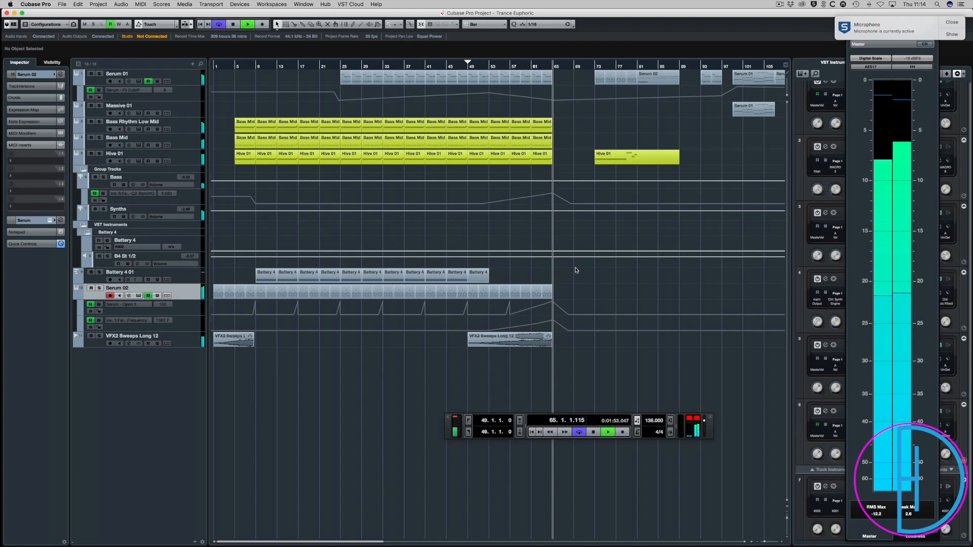
key("space")
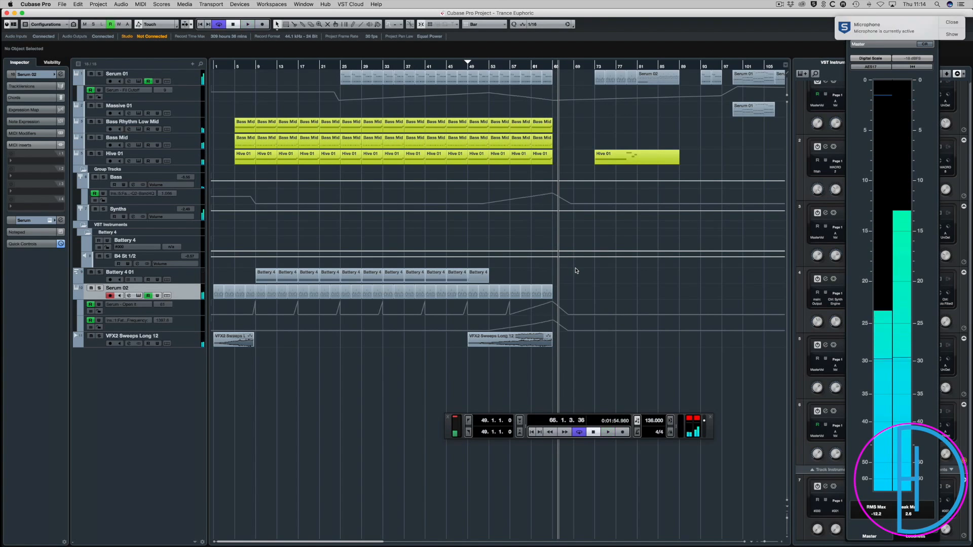
Step: Audition the Serum 01 and Hive 01 breakdown parts from bar 73
scroll(636, 131, "right", 5)
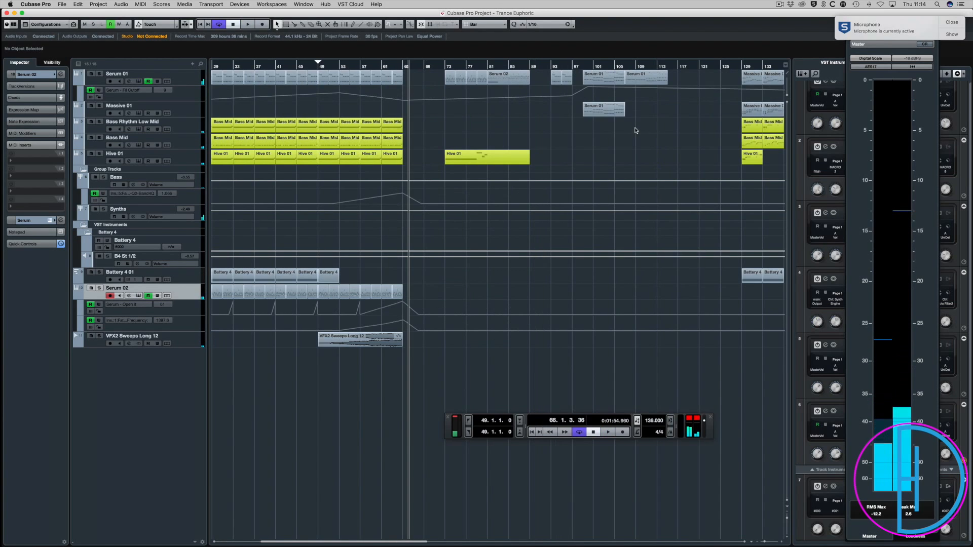
left_click(447, 65)
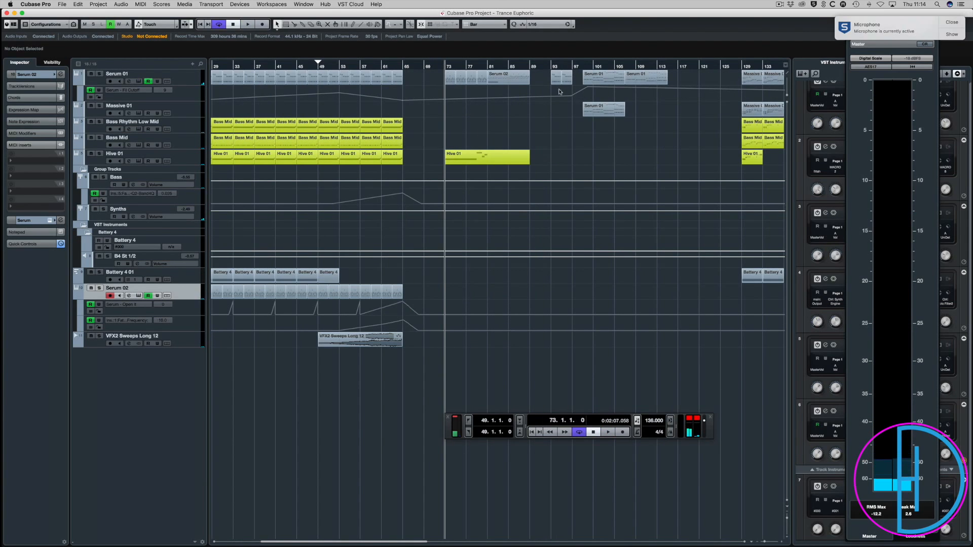
key("g")
key("g")
key("g")
key("g")
key("g")
key("g")
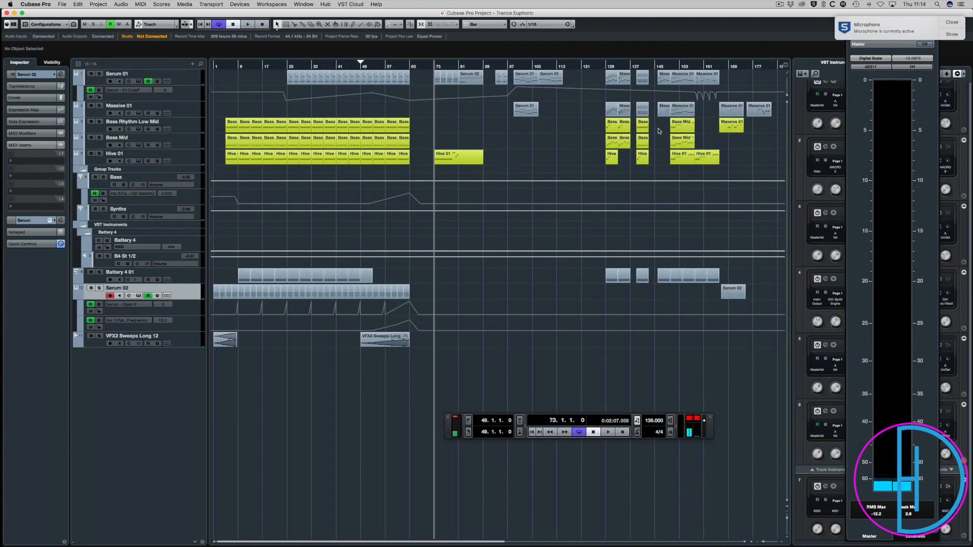
key("h")
key("h")
key("h")
key("h")
key("h")
key("h")
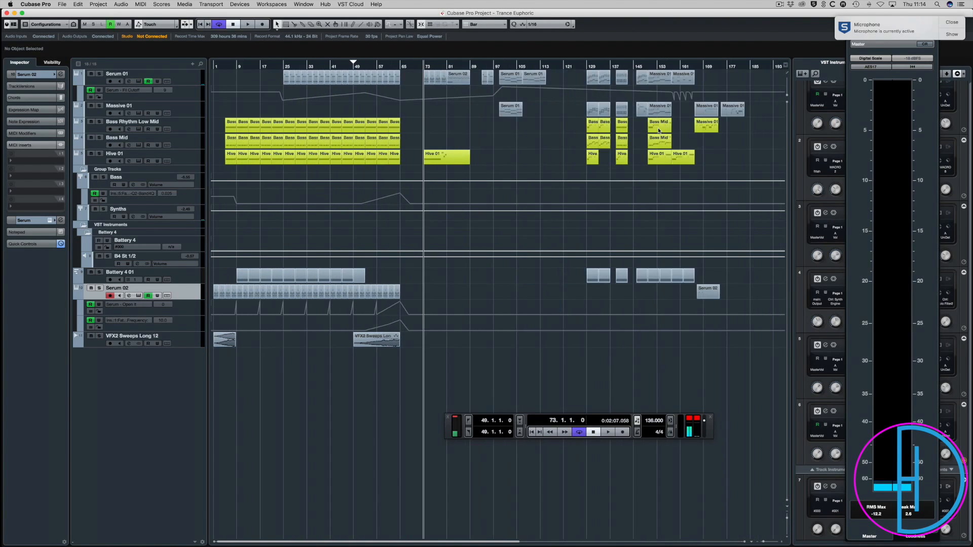
key("space")
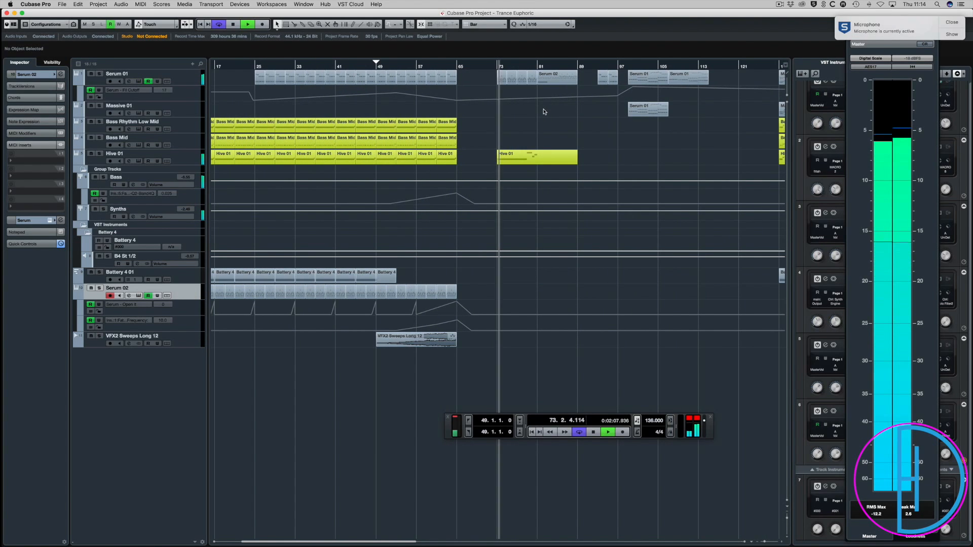
key("space")
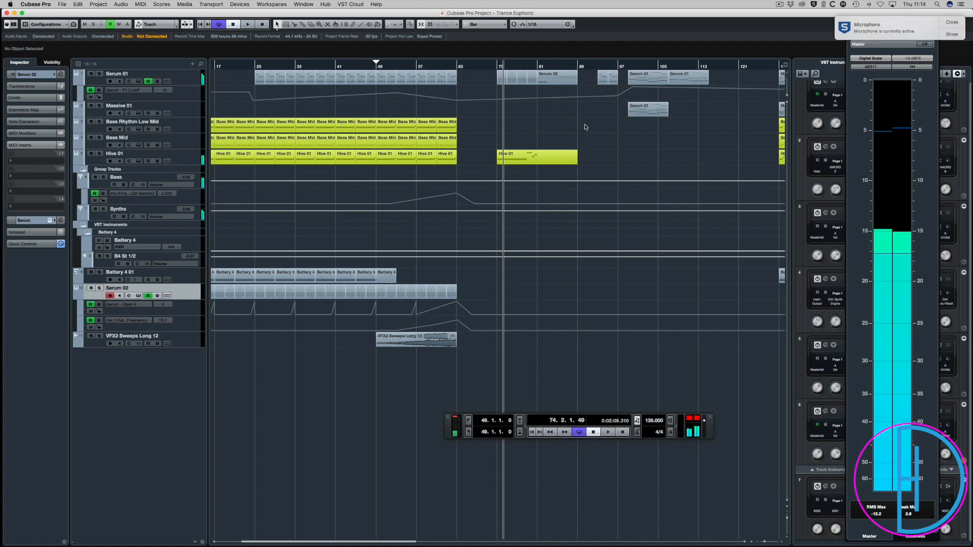
Step: Select the short Serum 01 track part at bar 75 and audition the breakdown from about bar 79
left_click(513, 80)
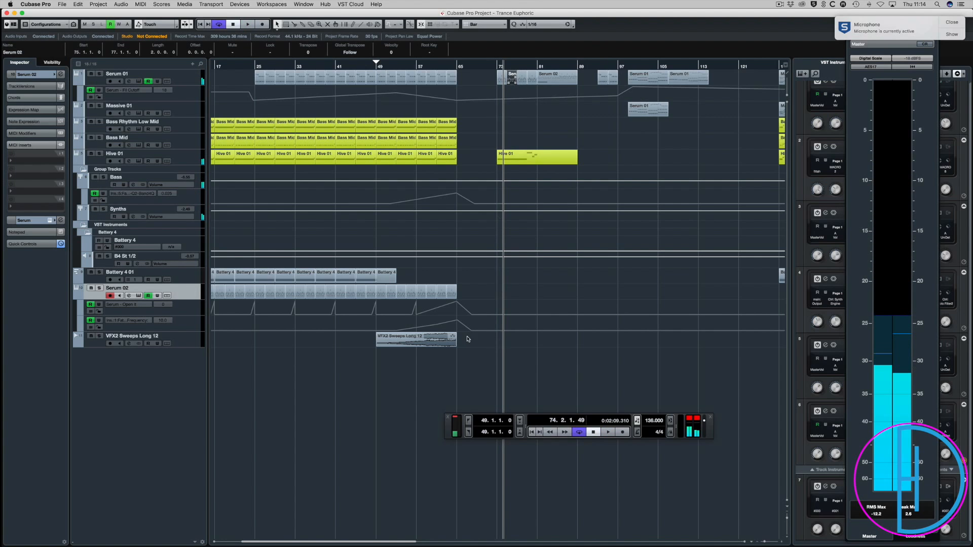
key("Return")
key("Return")
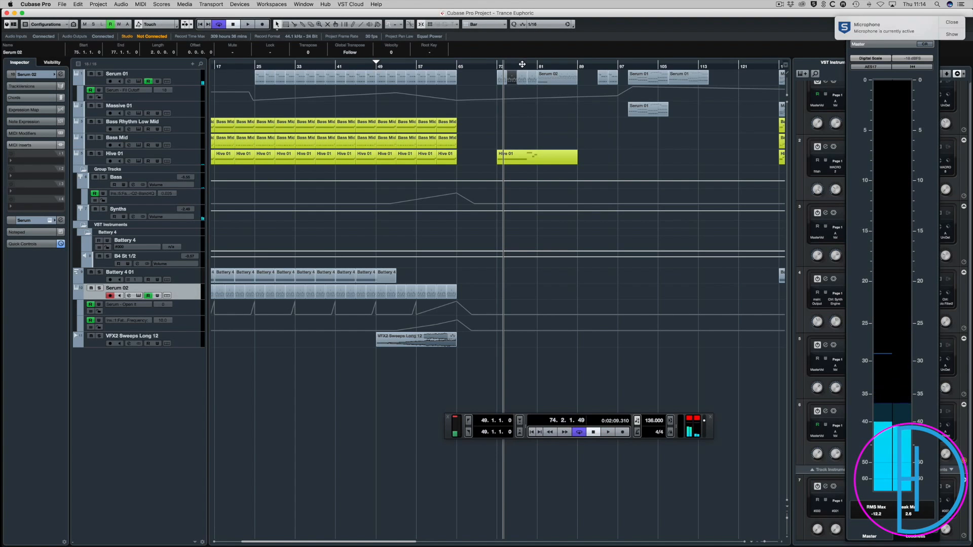
key("space")
left_click(526, 66)
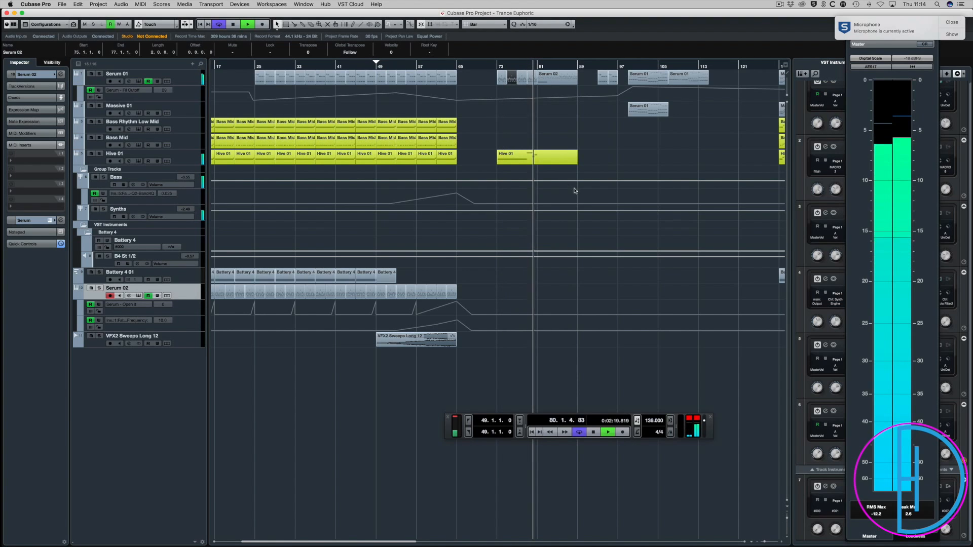
key("space")
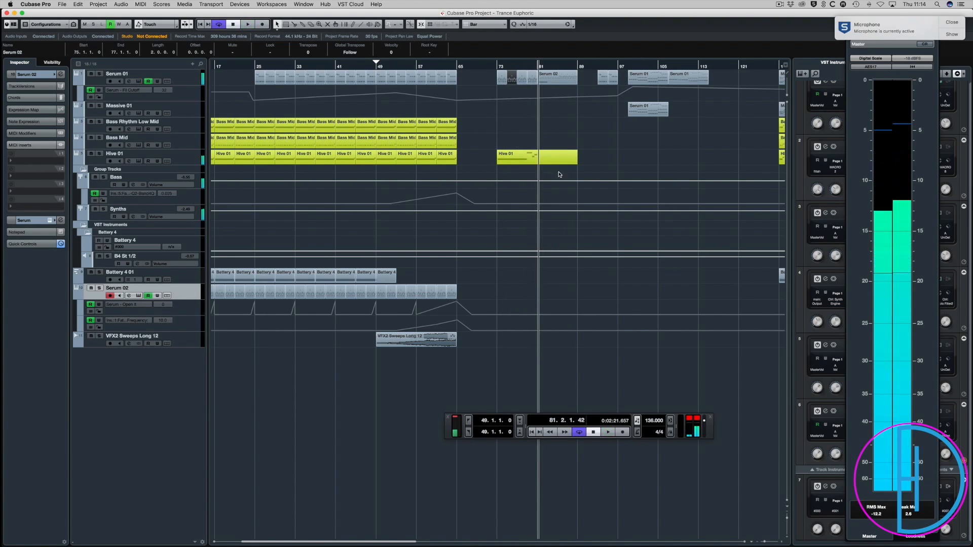
Step: Audition the section from bar 99 and set the locators to the Serum 01 part spanning bars 99 to 107
left_click(628, 65)
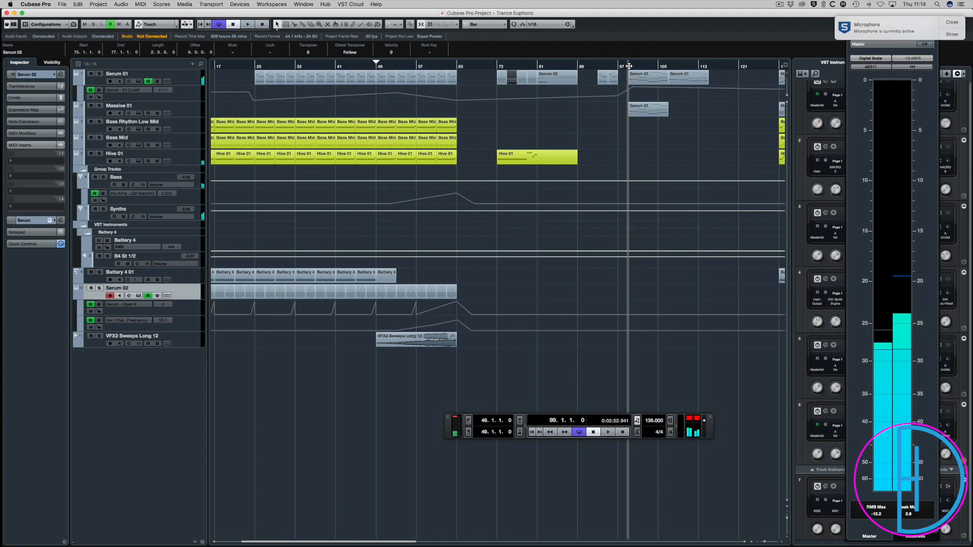
key("space")
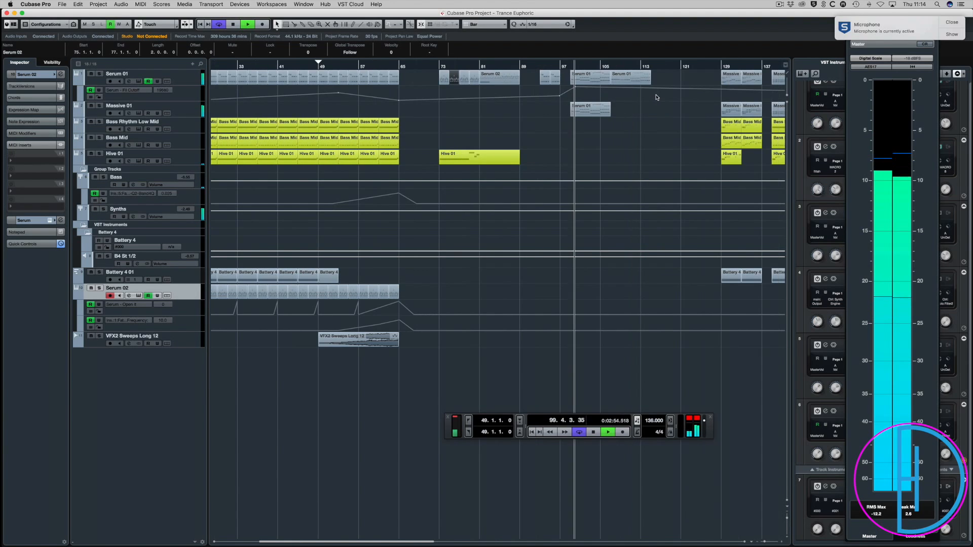
scroll(656, 97, "right", 3)
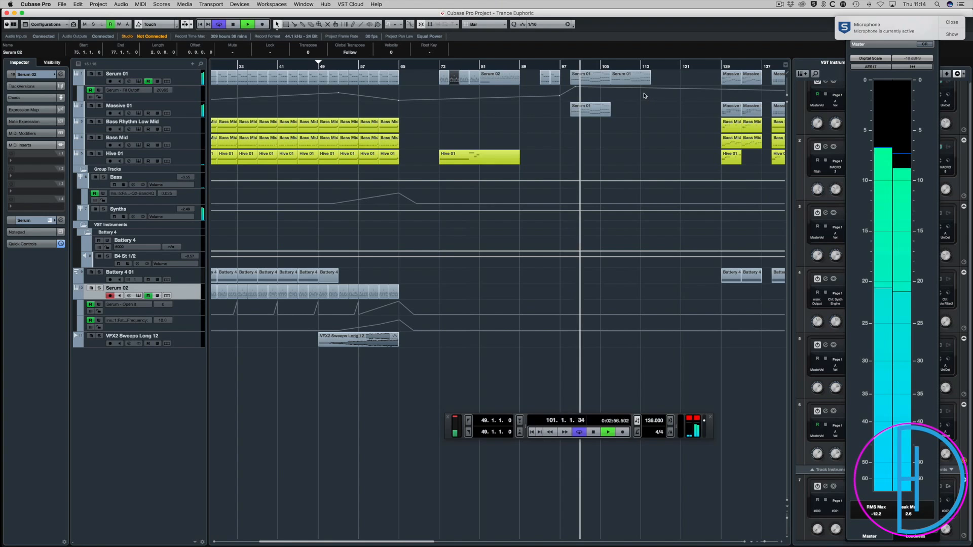
scroll(634, 96, "right", 5)
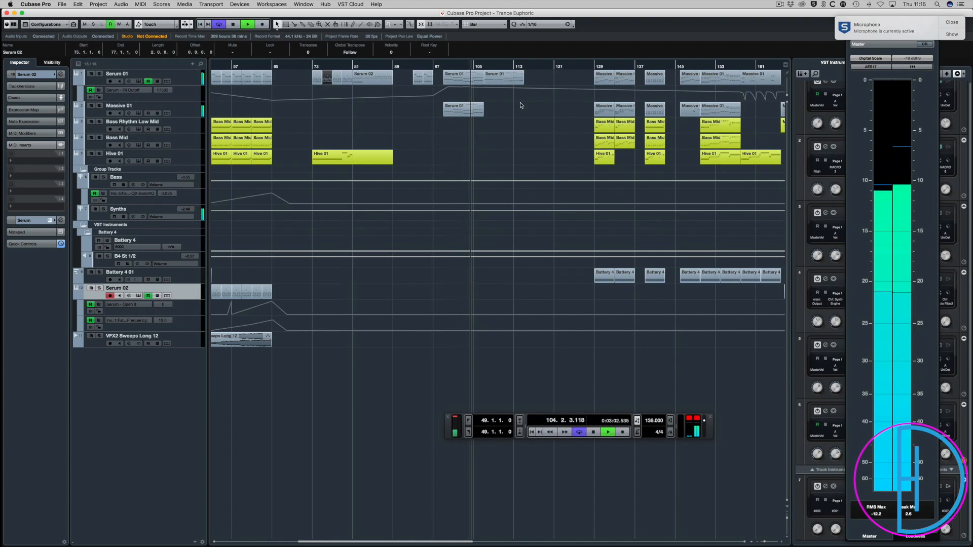
left_click(451, 76)
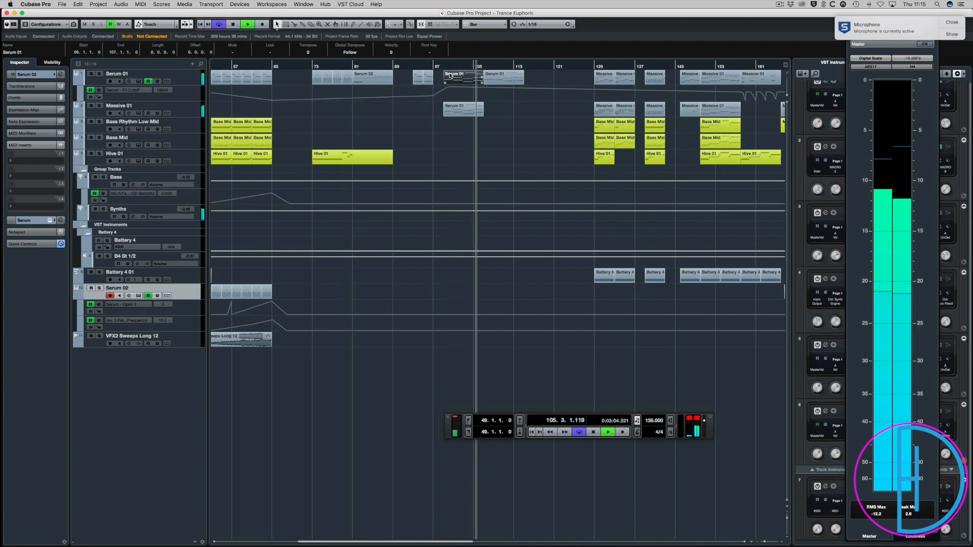
key("p")
key("space")
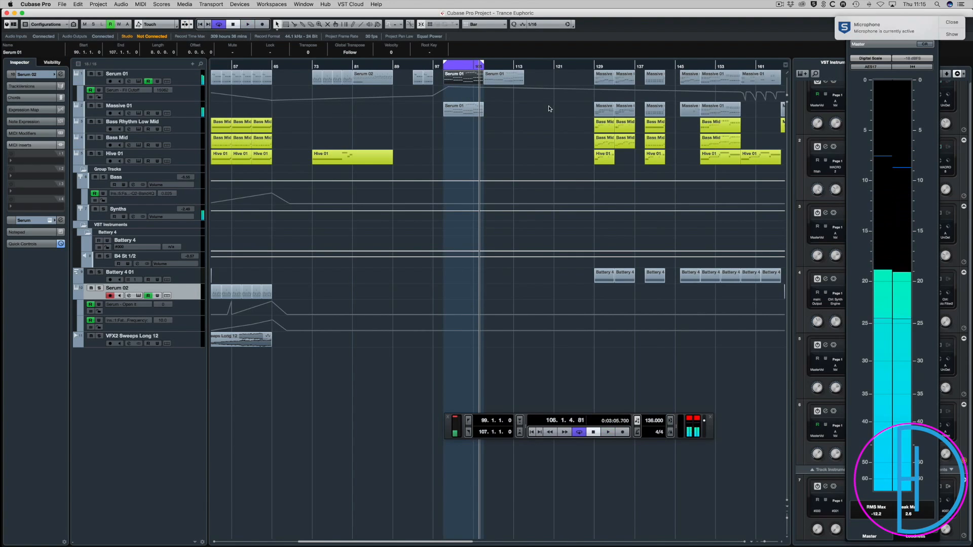
Step: Audition the later section from bar 150, muting the Battery 4 01 drums for a few bars and unmuting them during playback
scroll(553, 107, "right", 3)
scroll(675, 79, "right", 5)
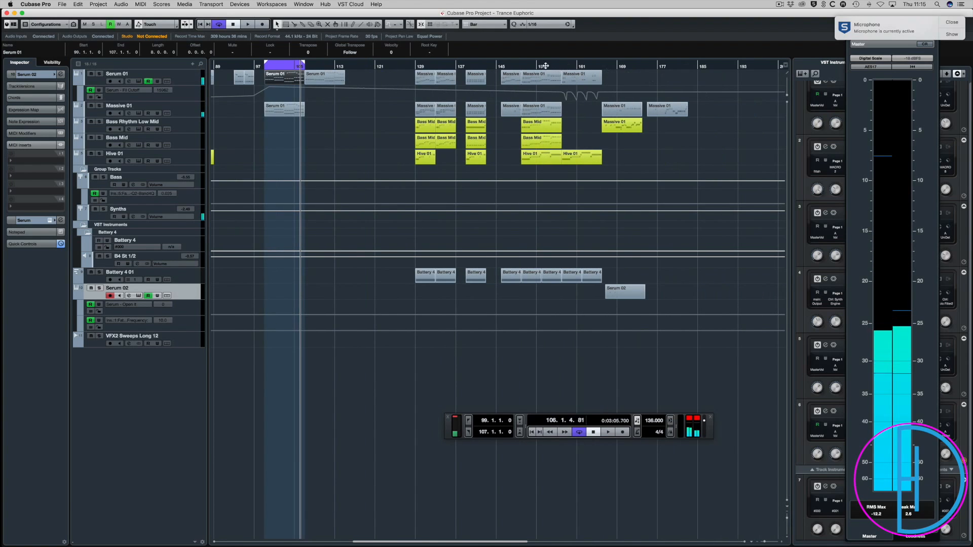
left_click(520, 65)
key("space")
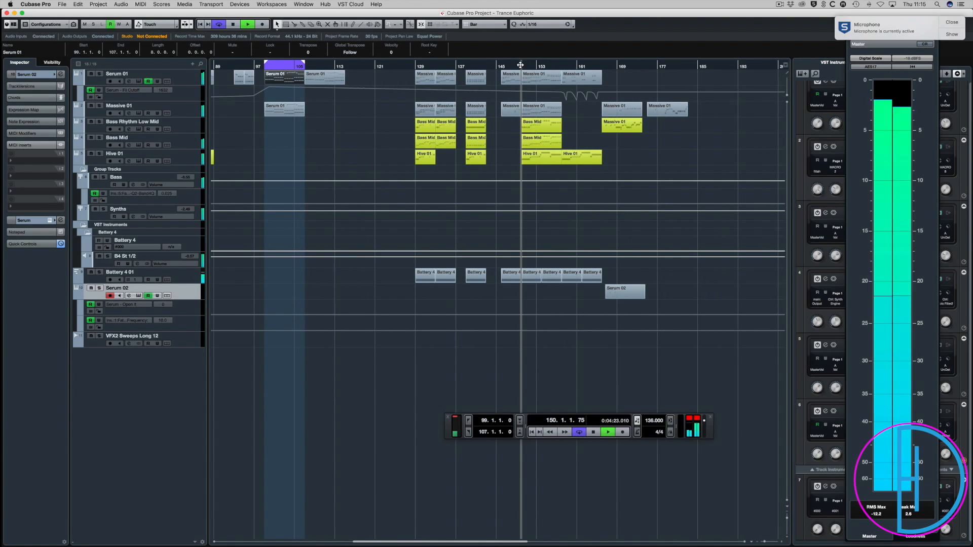
left_click(91, 273)
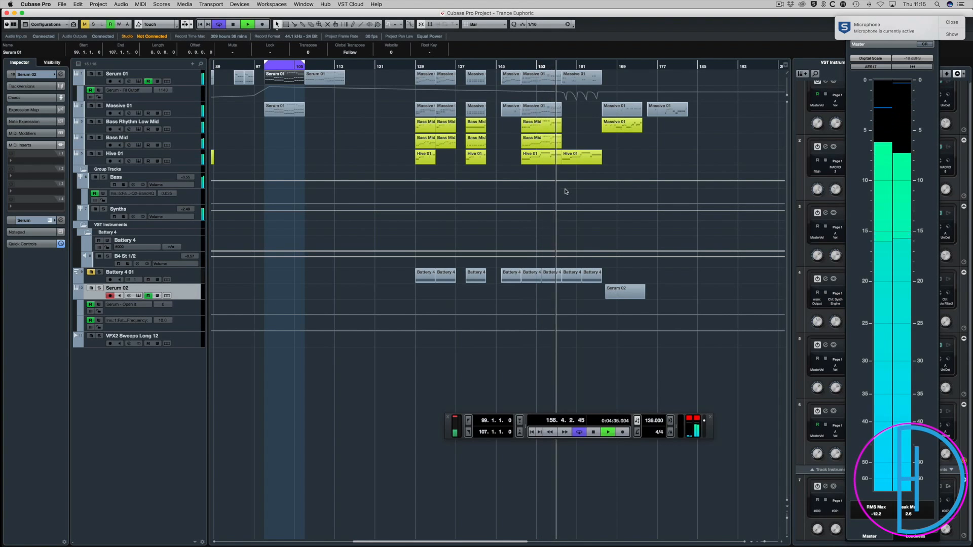
left_click(90, 273)
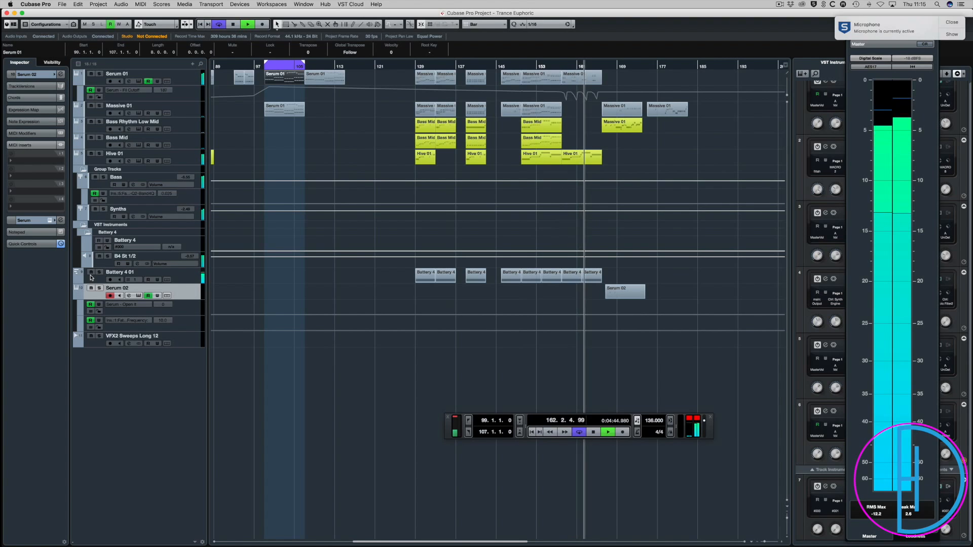
key("space")
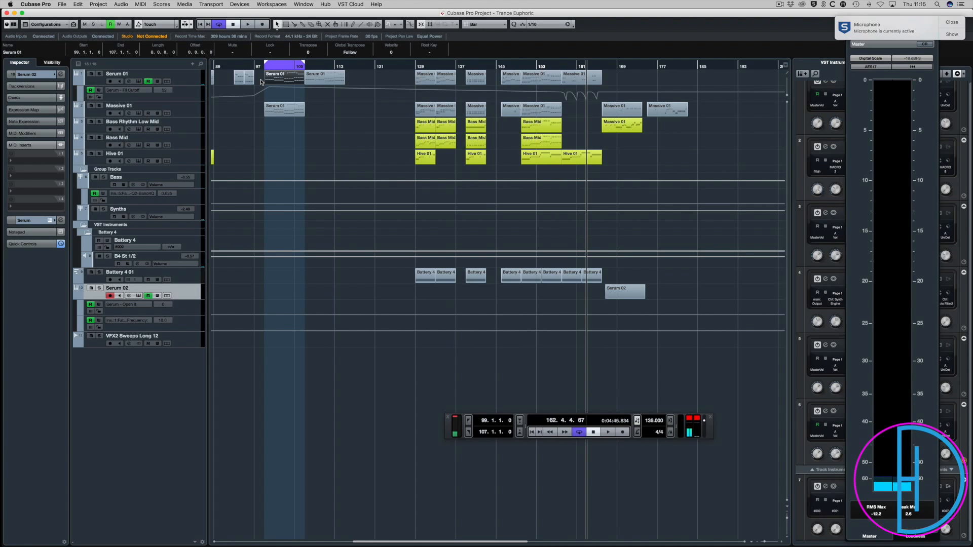
Step: Audition the Serum 01 and Massive 01 breakdown parts from bar 99 for comparison
left_click(266, 68)
key("space")
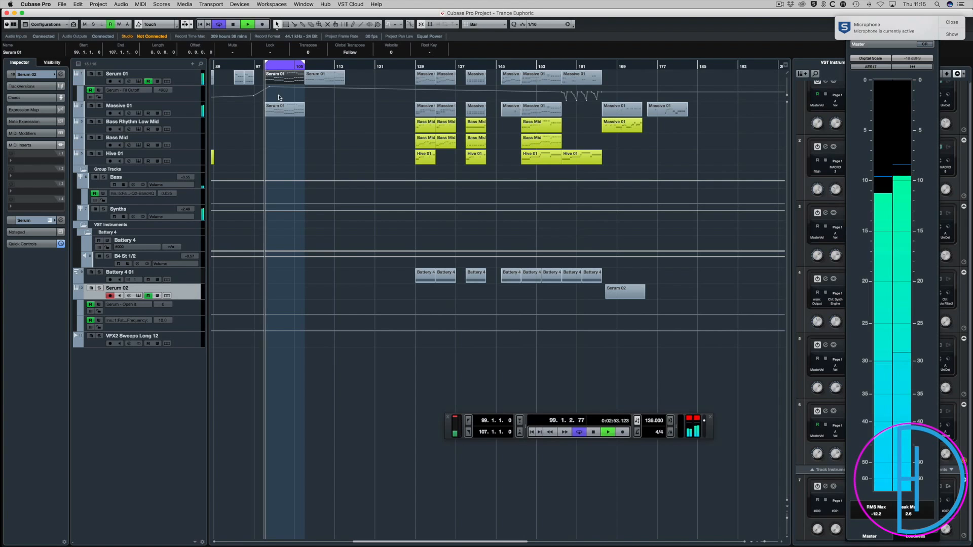
key("space")
Step: Play from bar 150, mute the Battery 4 01 track and solo Serum 01 to hear its melody on its own
left_click(522, 66)
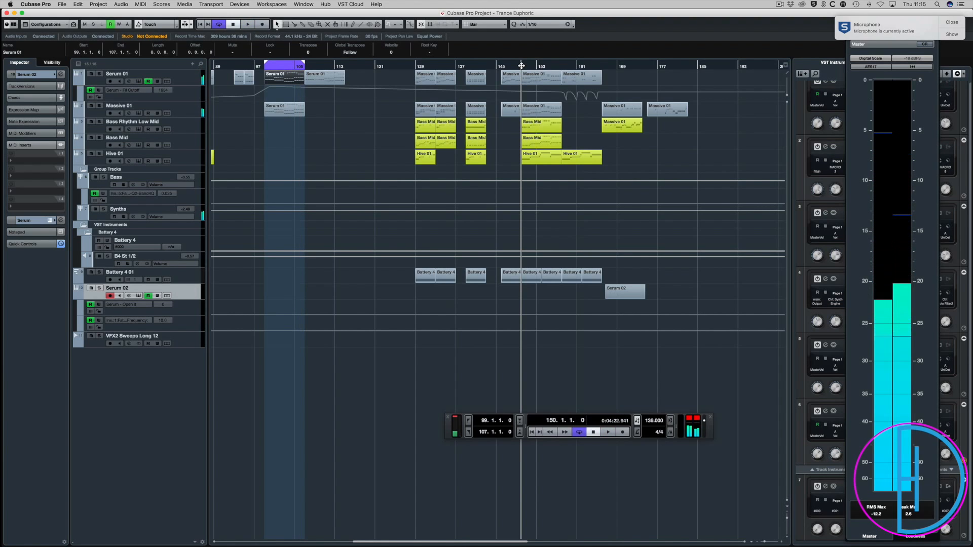
key("space")
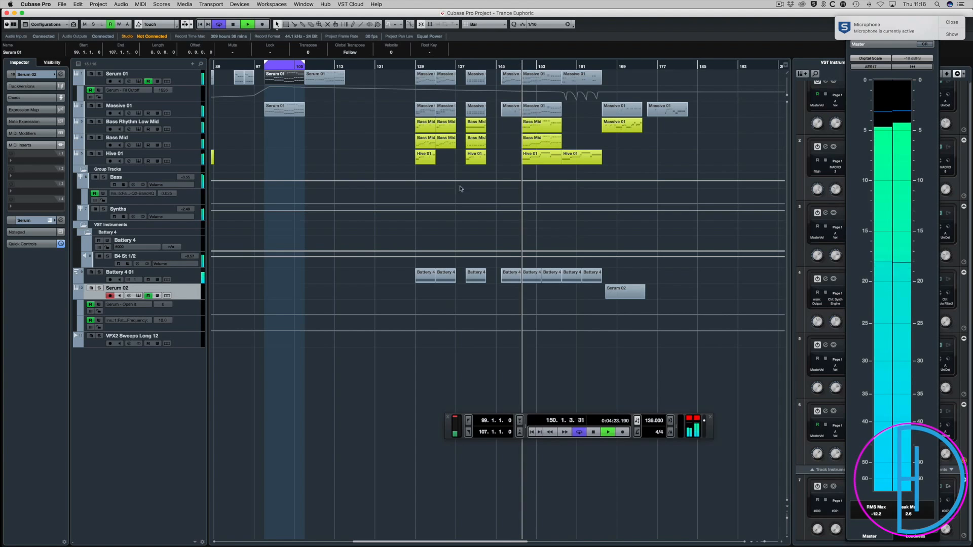
left_click(91, 272)
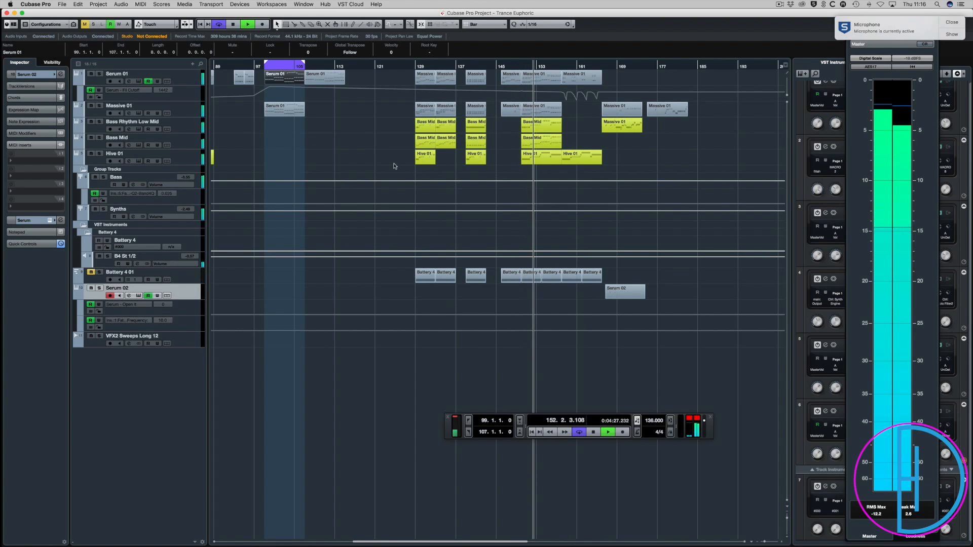
left_click(100, 74)
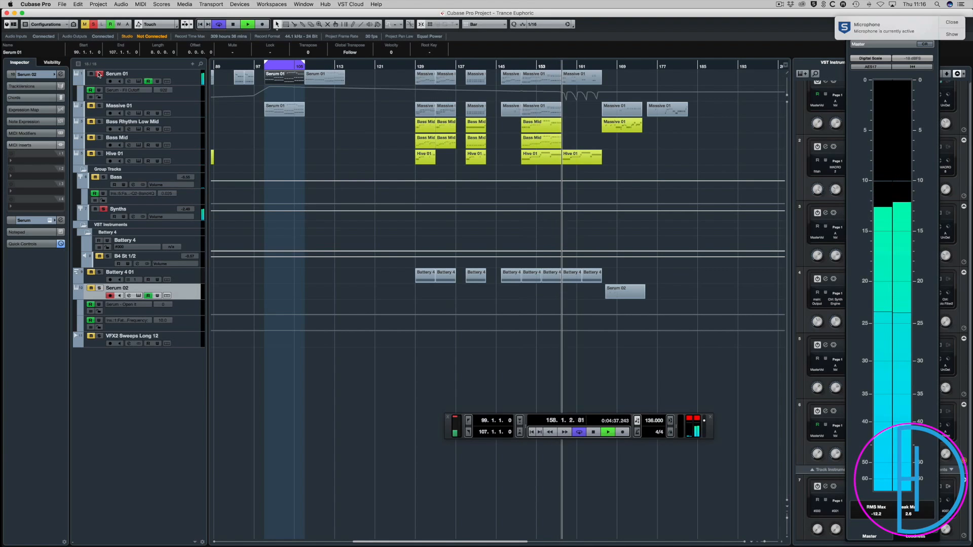
key("space")
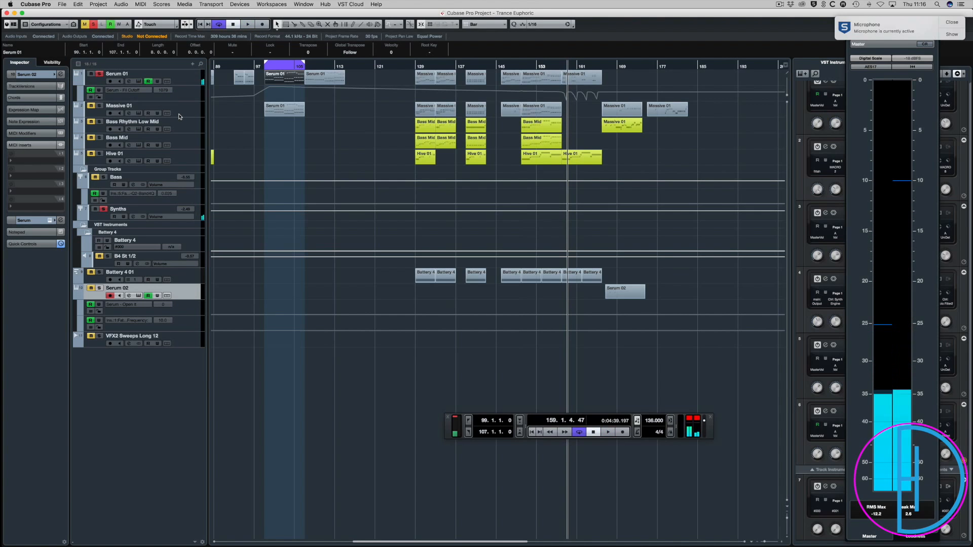
Step: Examine the arrangement around the breakdown start at bar 65, and return the playback position to bar 1
scroll(233, 142, "left", 3)
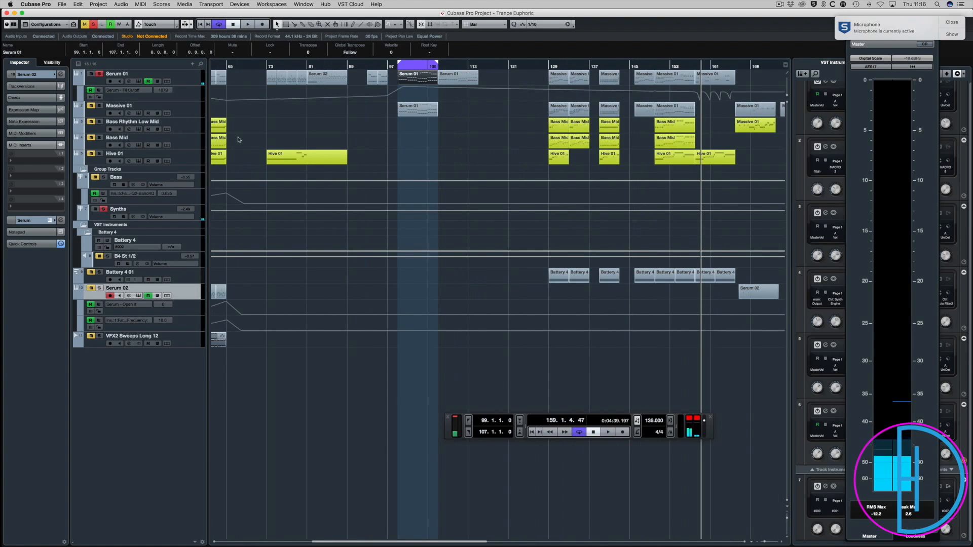
scroll(343, 135, "left", 3)
left_click(301, 65)
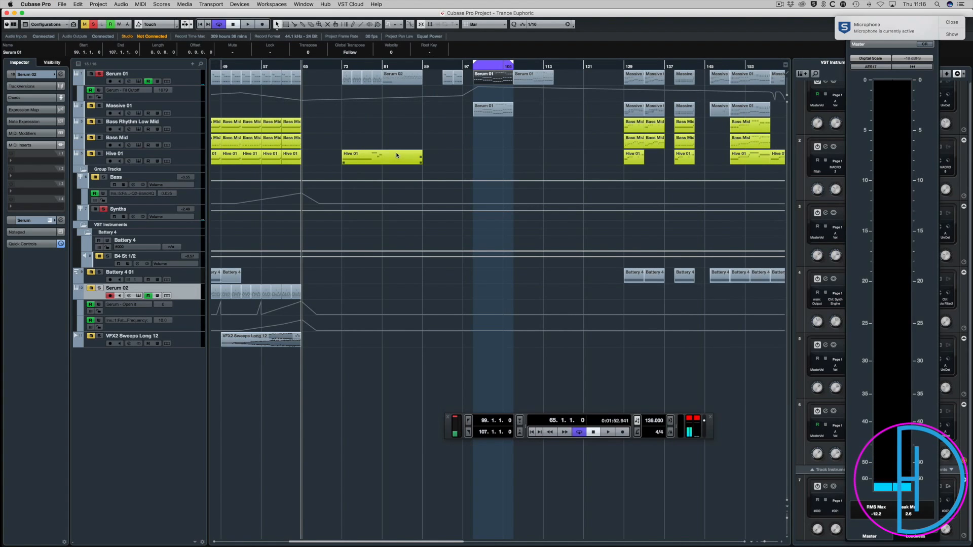
scroll(399, 155, "left", 6)
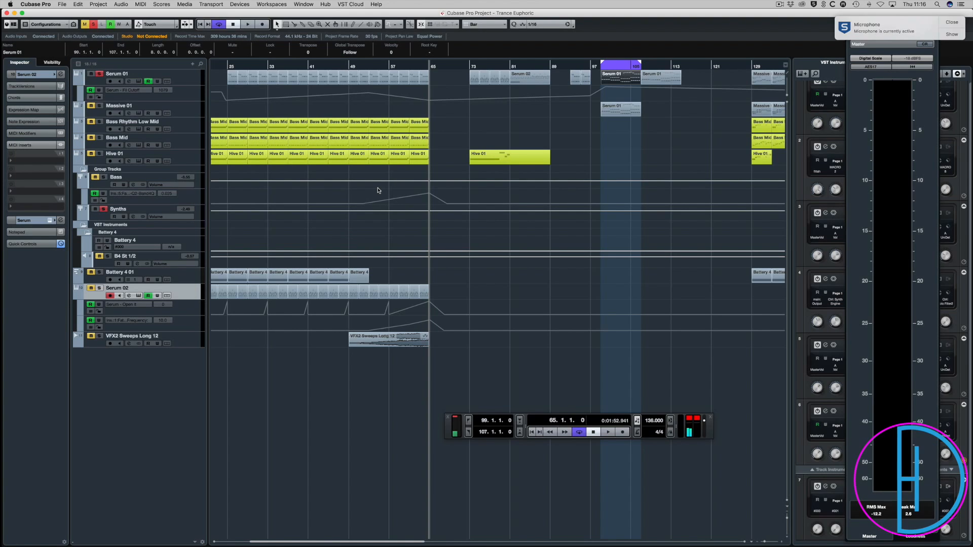
key("g")
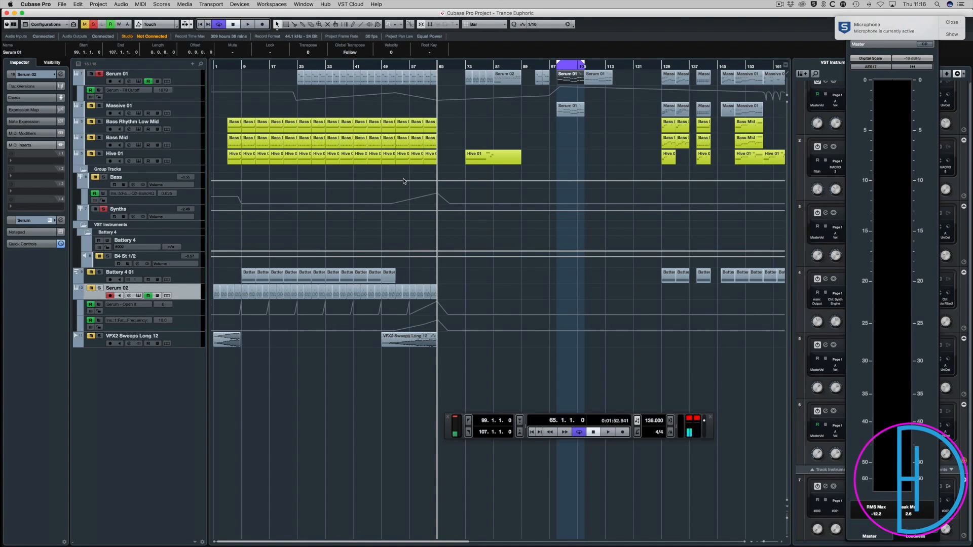
left_click(218, 65)
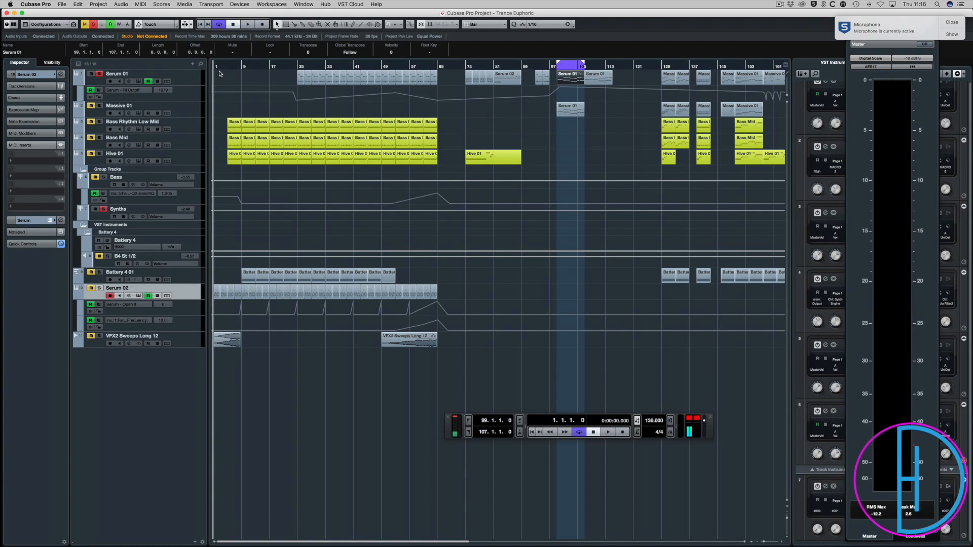